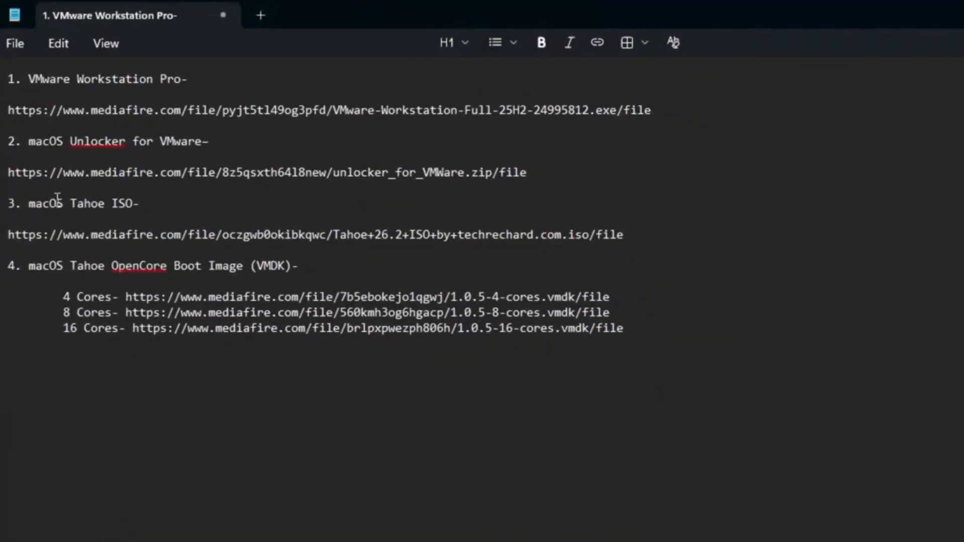
Review the required downloads in the notes: VMware Workstation Pro, the macOS unlocker, the Tahoe ISO and the OpenCore boot images by core count
drag(29, 80, 189, 80)
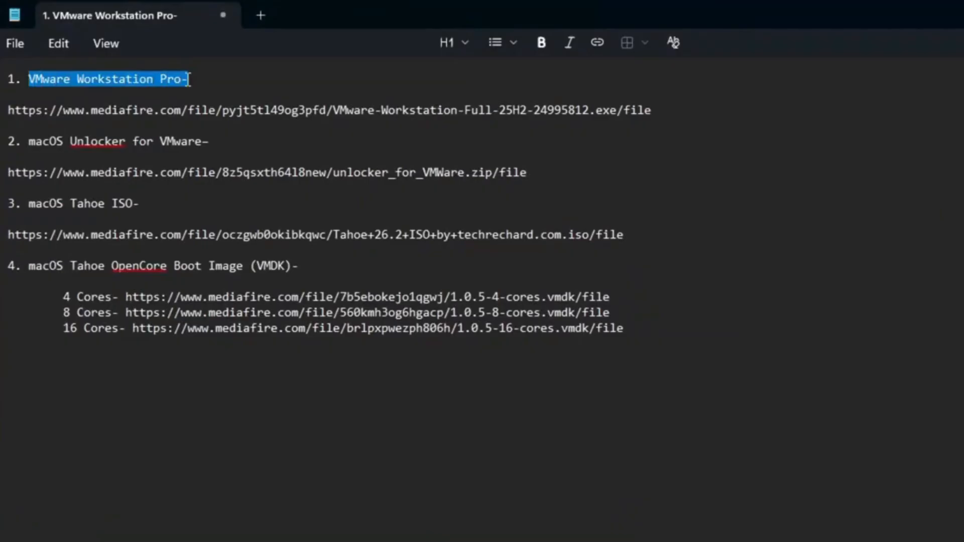
click(188, 80)
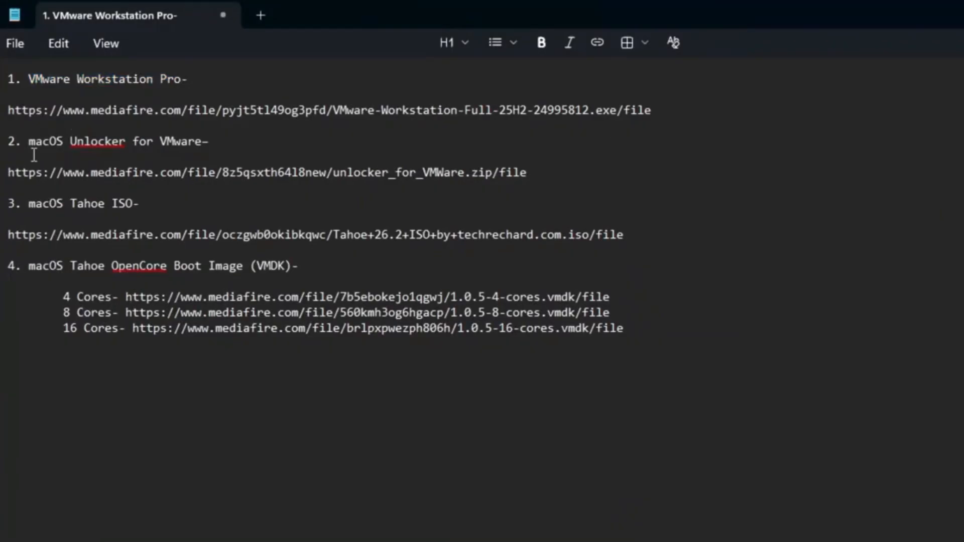
drag(29, 142, 224, 144)
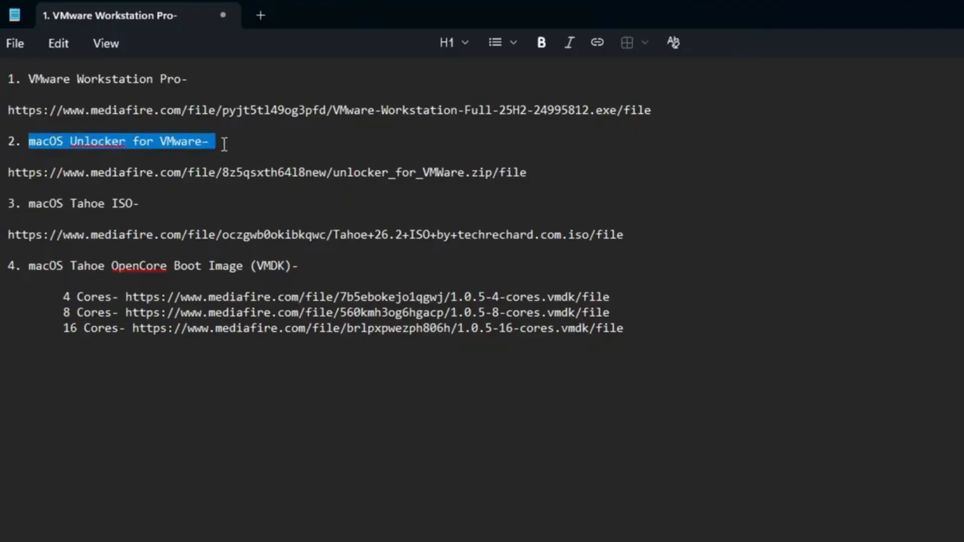
drag(28, 203, 141, 204)
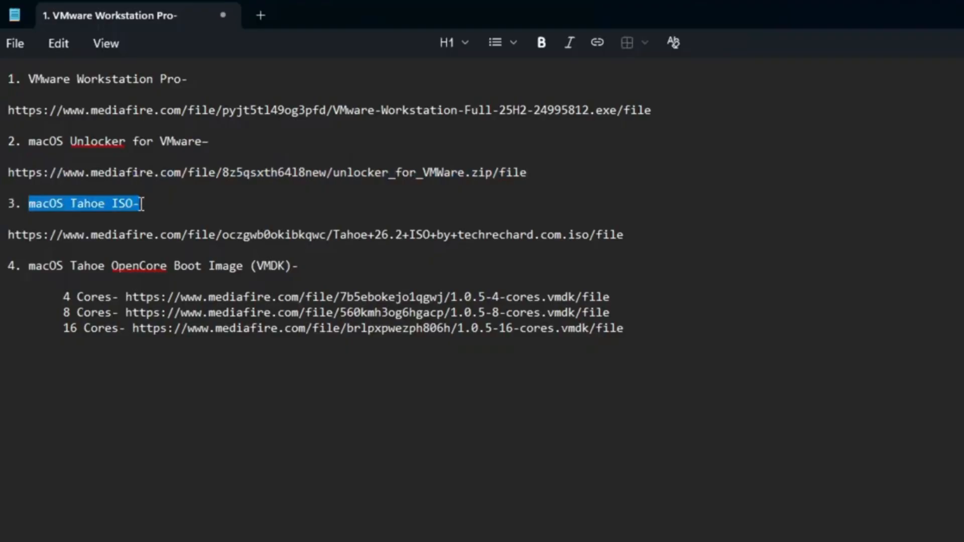
click(583, 234)
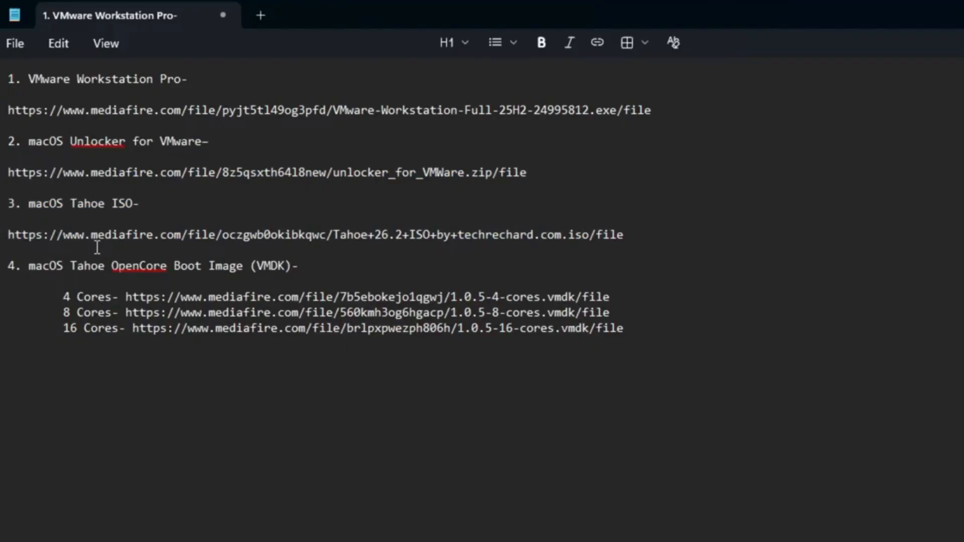
drag(29, 266, 320, 267)
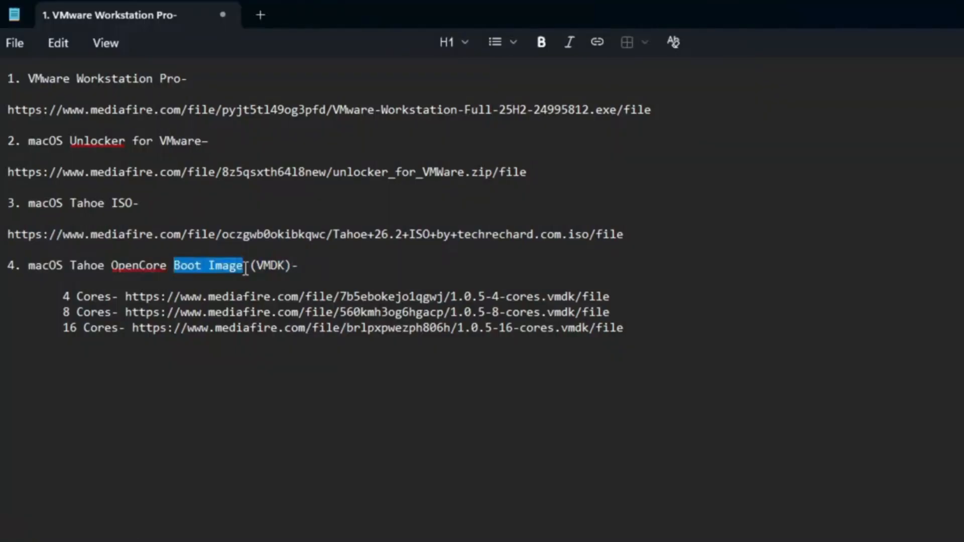
click(244, 266)
drag(63, 296, 117, 294)
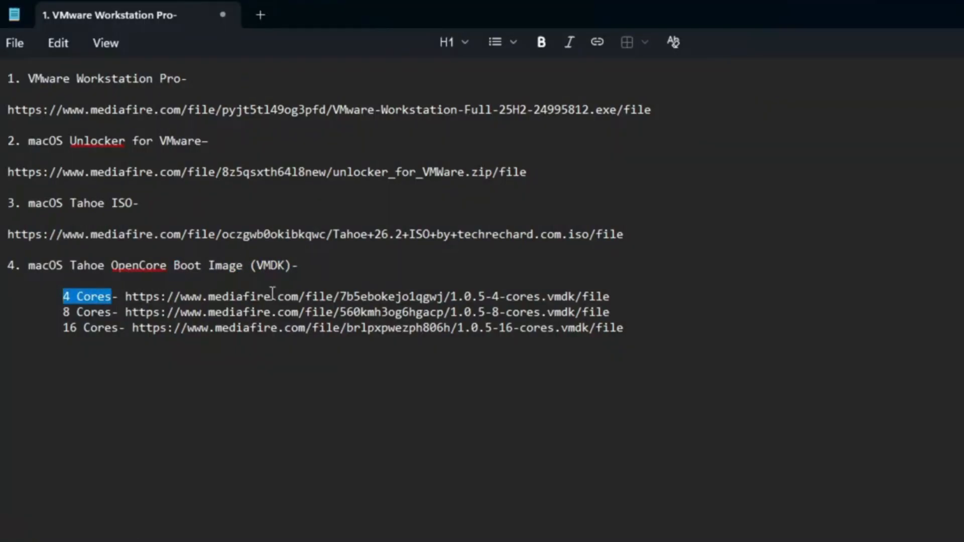
drag(63, 313, 118, 310)
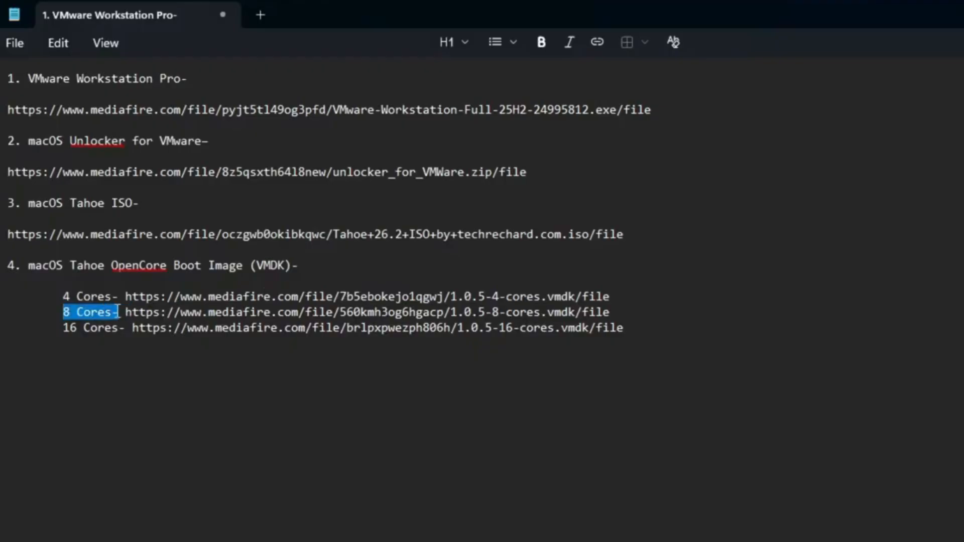
drag(63, 330, 114, 331)
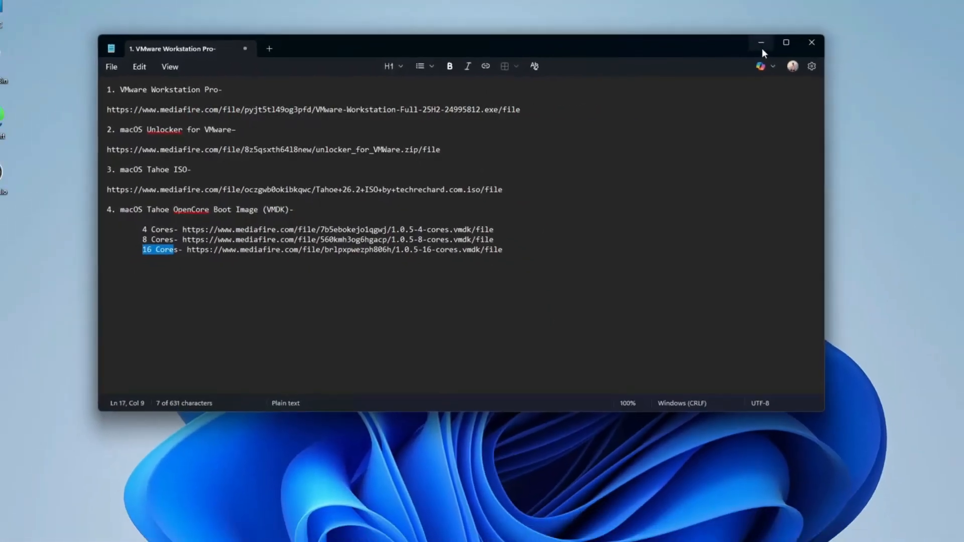
Put the notes out of the way and run the VMware Workstation installer from the desktop
click(762, 39)
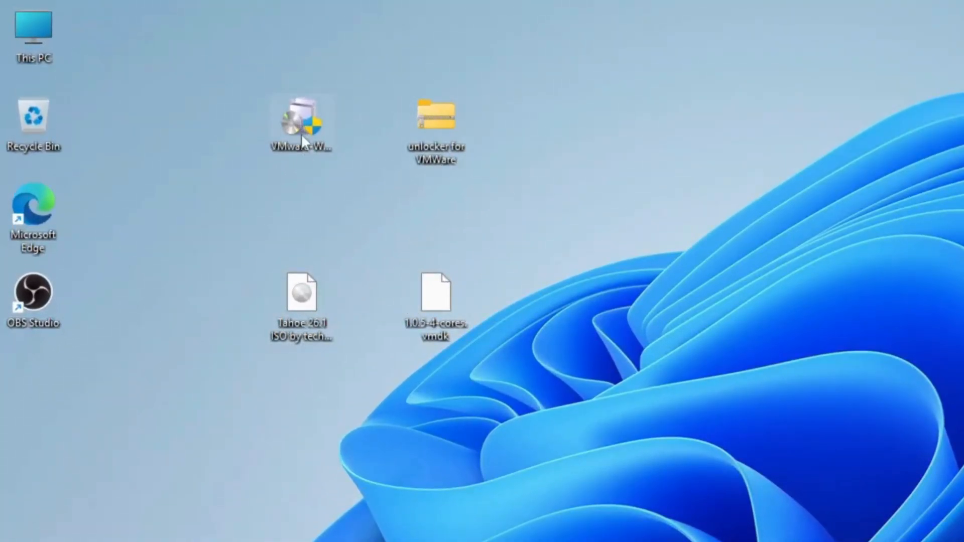
double_click(296, 119)
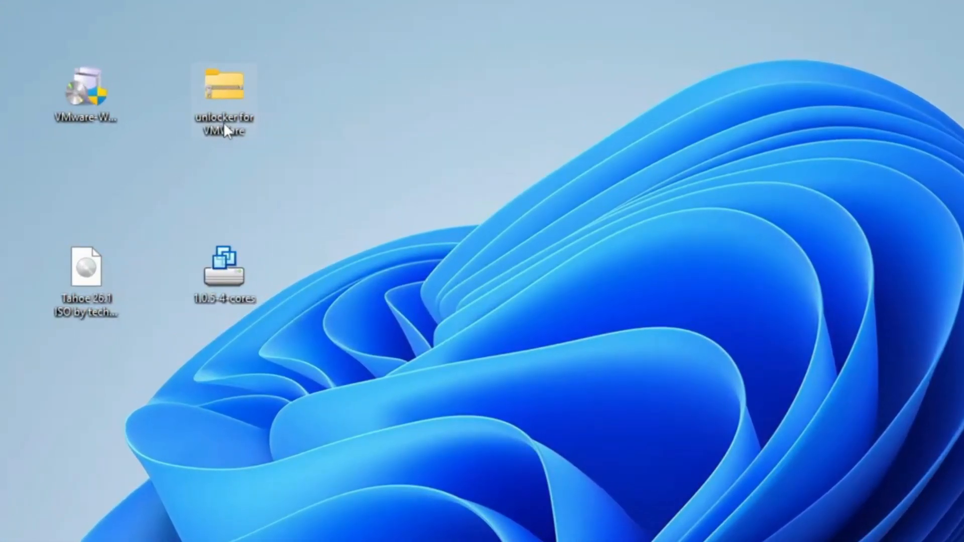
Extract the unlocker for VMWare archive to a desktop folder of the same name
right_click(248, 86)
click(405, 316)
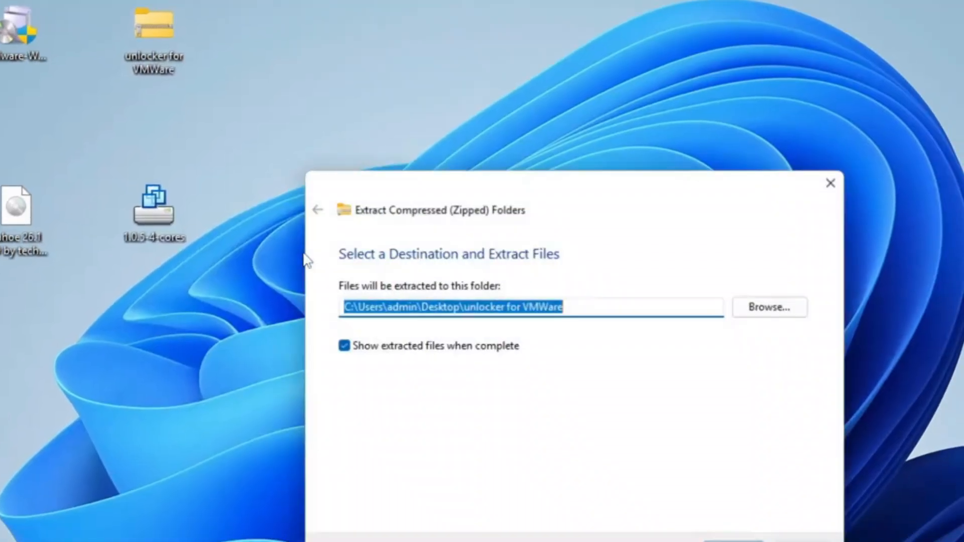
click(641, 471)
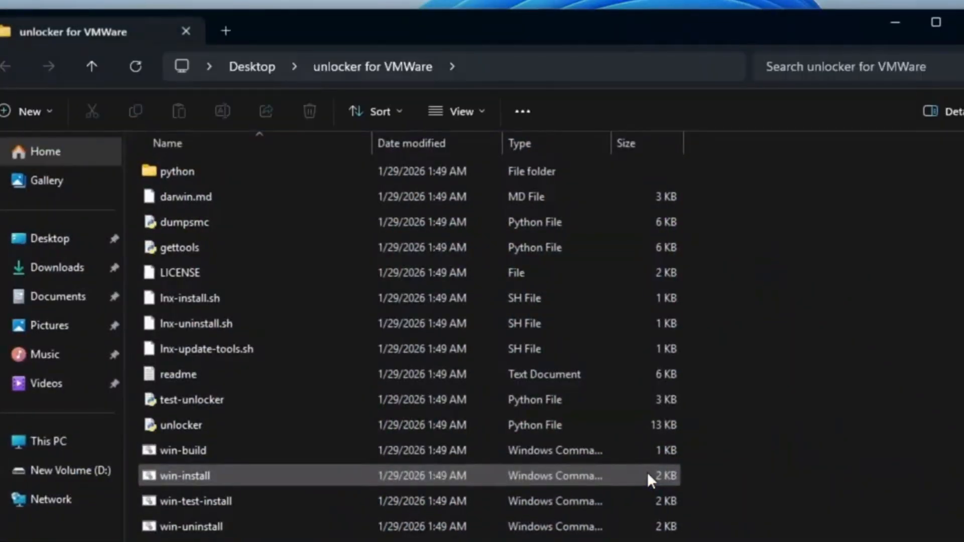
Run the win-install script from the extracted unlocker folder, allowing it past the security warning, and close the folder
click(231, 436)
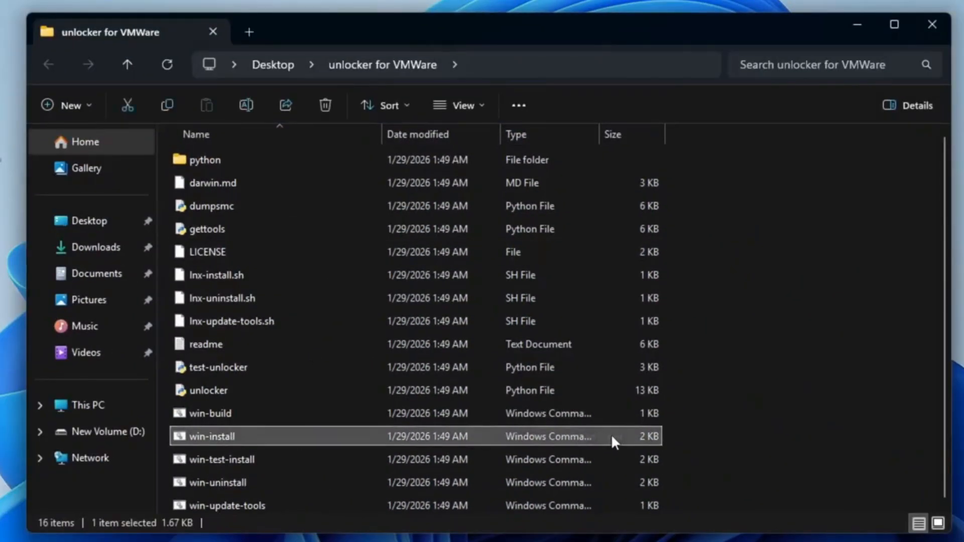
right_click(223, 432)
click(310, 245)
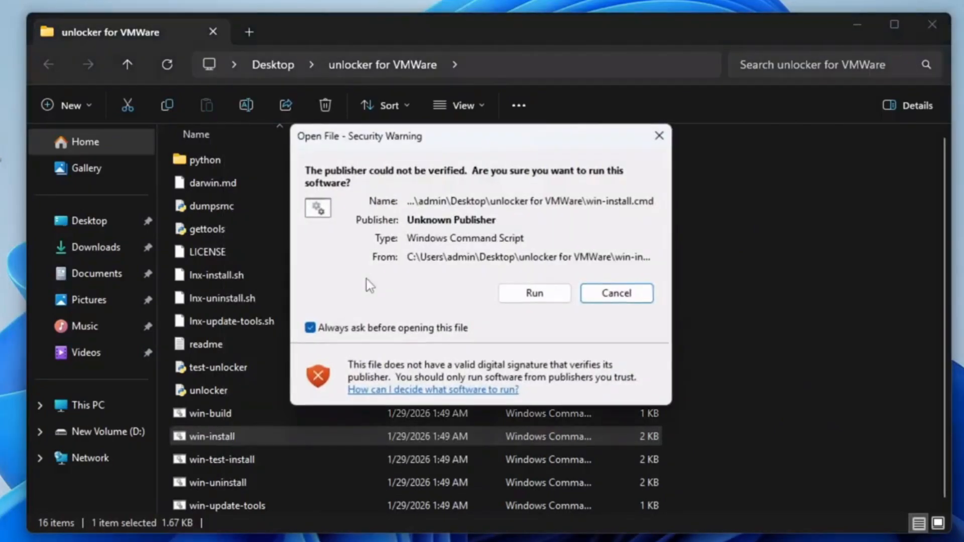
click(535, 293)
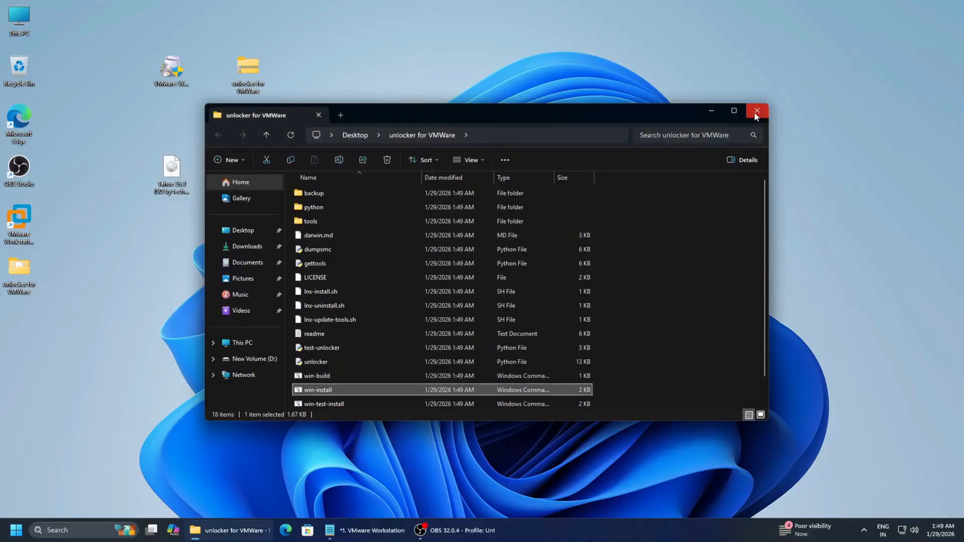
click(756, 111)
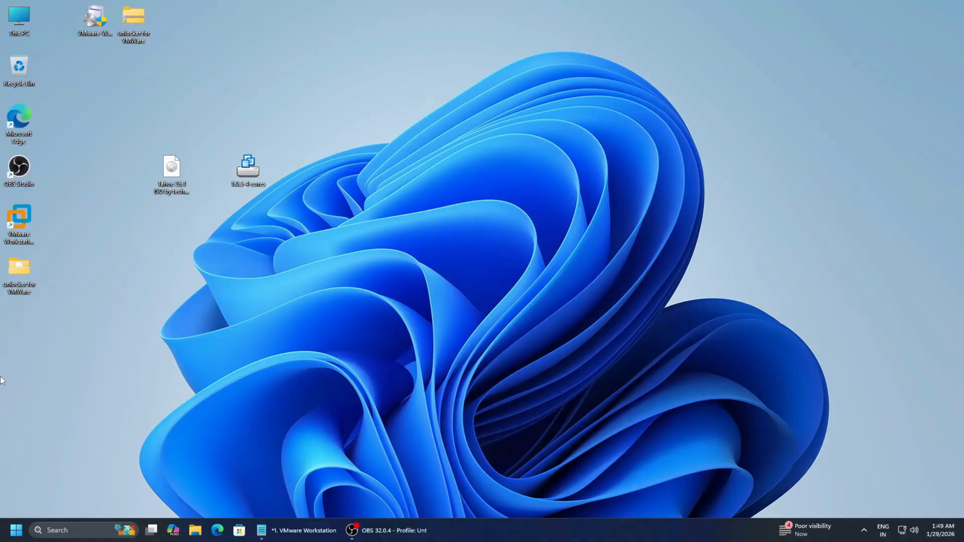
Launch VMware Workstation and begin creating a new virtual machine with the Typical configuration
double_click(25, 219)
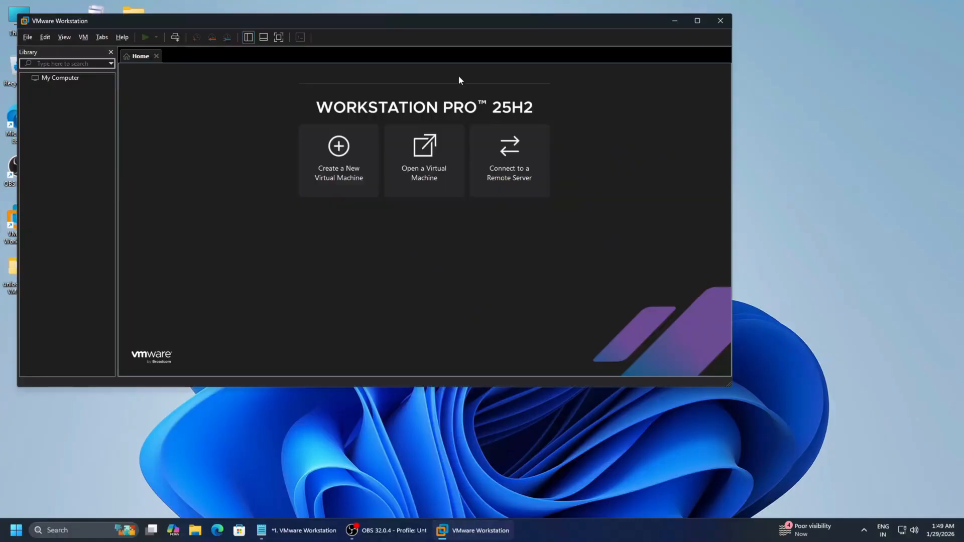
drag(457, 29, 521, 85)
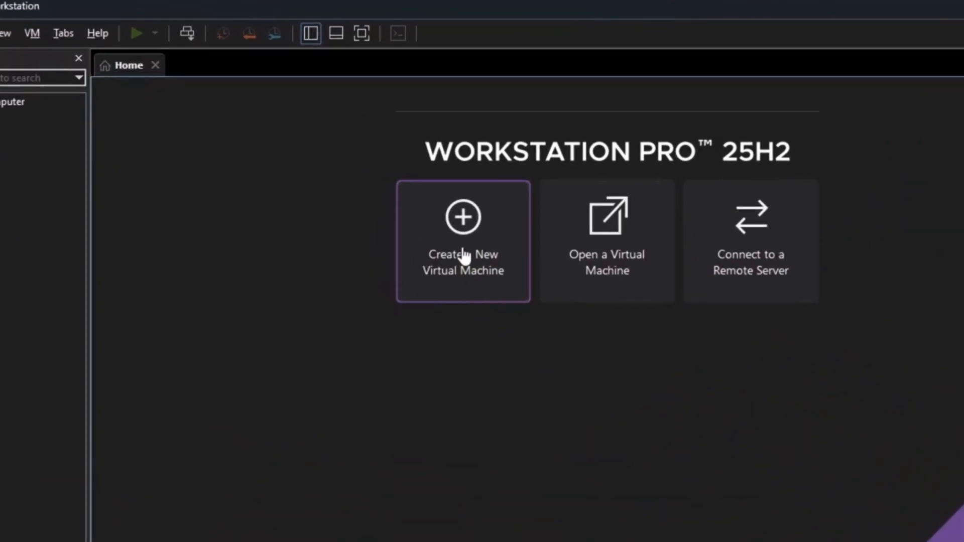
click(404, 227)
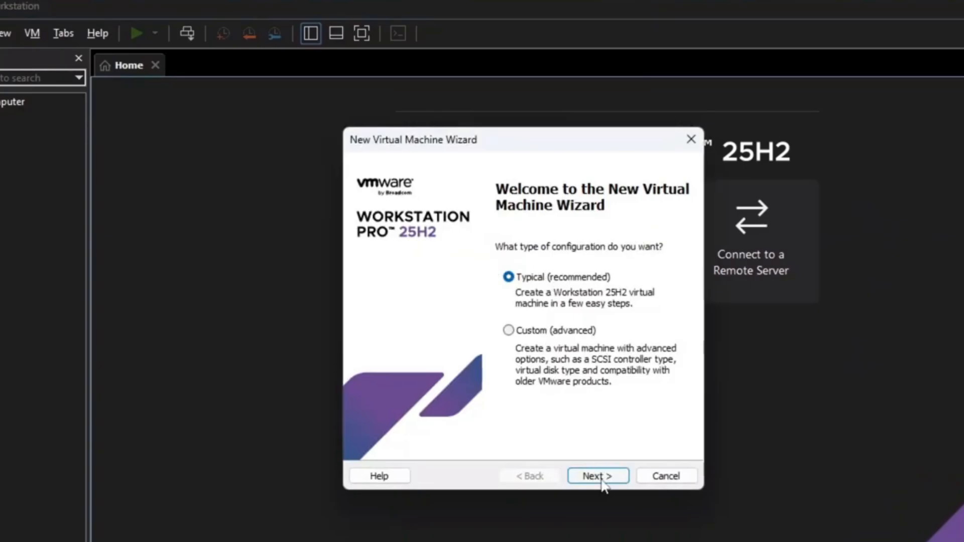
click(598, 476)
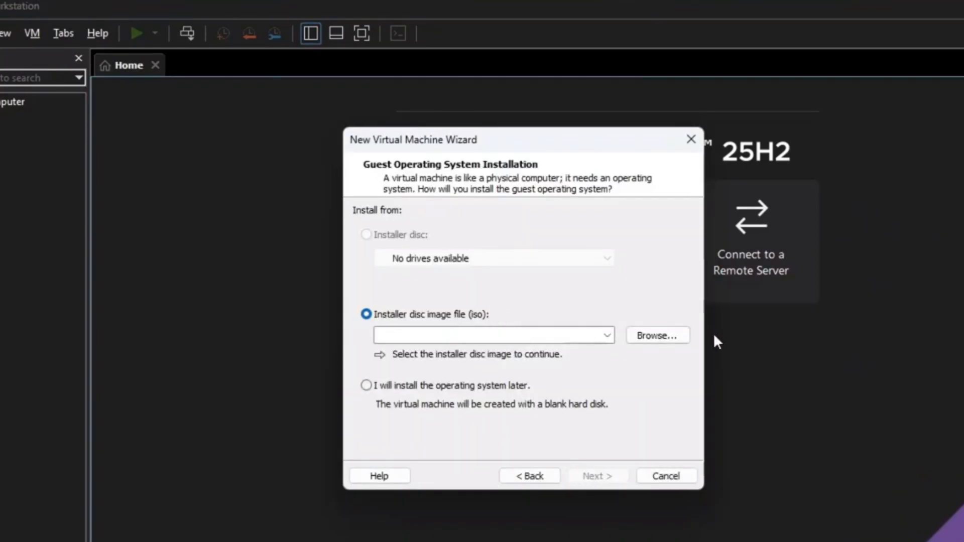
Use the Tahoe 26.1 ISO from the Desktop as the installer disc image for the new virtual machine
click(655, 335)
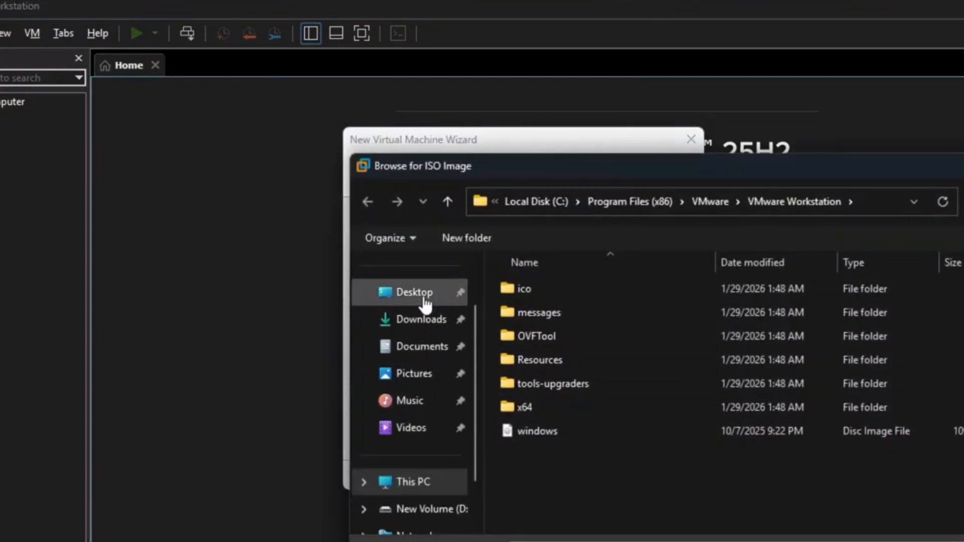
click(424, 296)
click(577, 316)
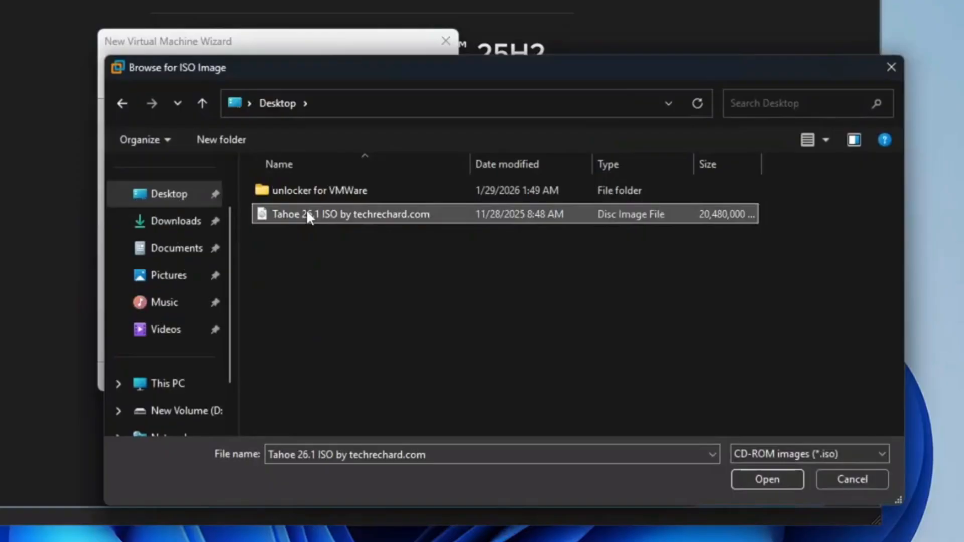
click(749, 484)
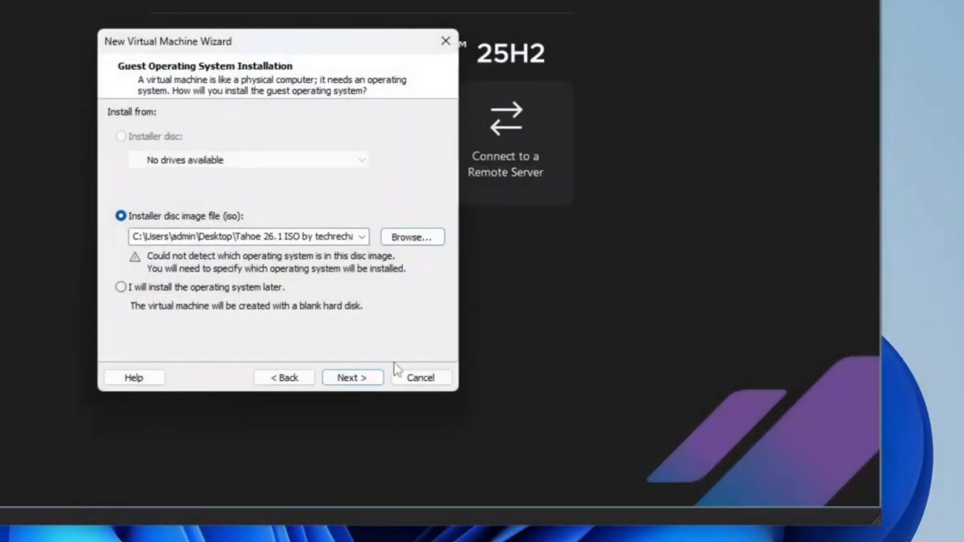
click(360, 382)
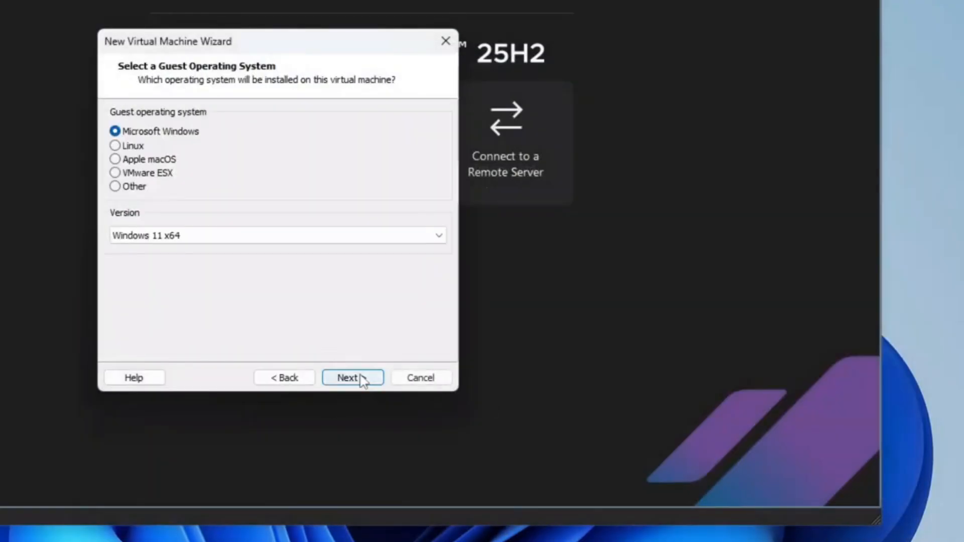
Set the guest operating system to Apple macOS, version macOS 26
click(156, 165)
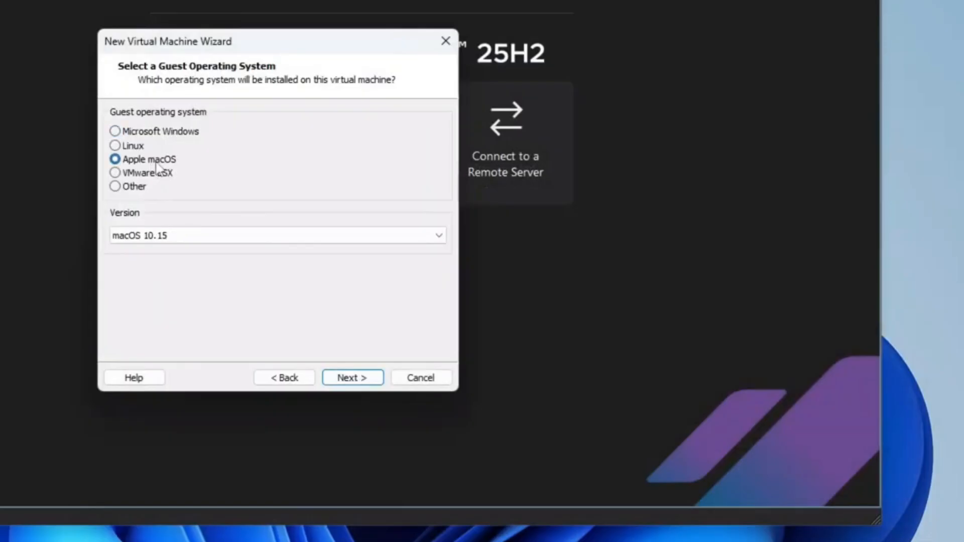
click(159, 234)
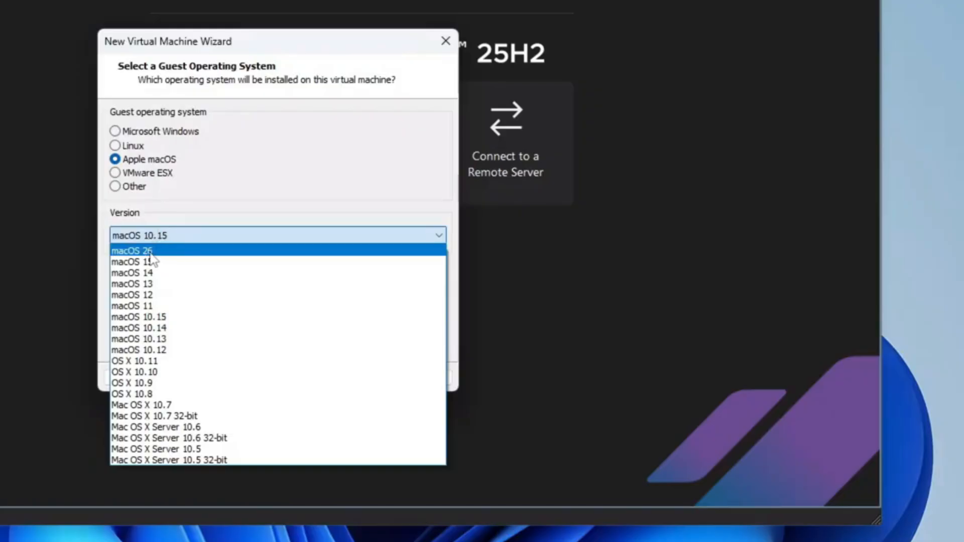
click(149, 251)
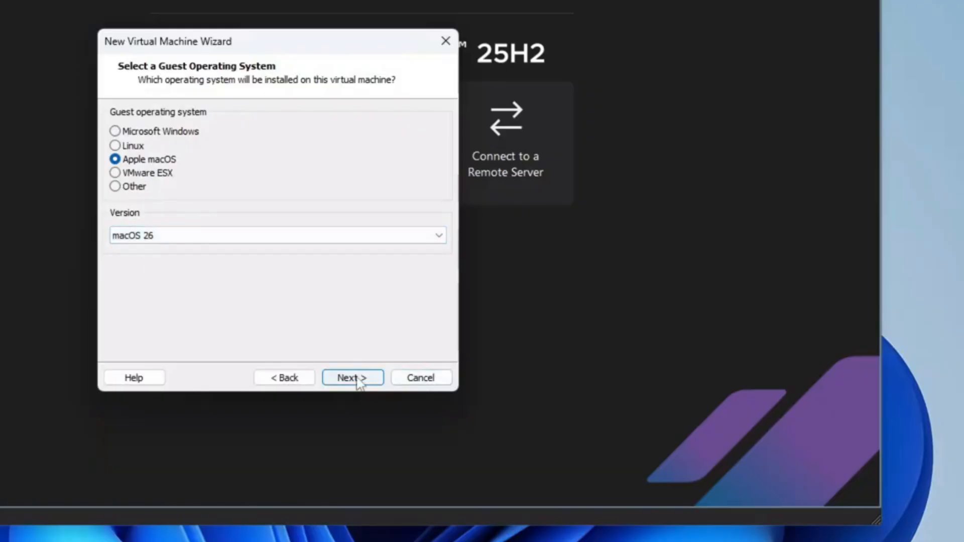
click(358, 381)
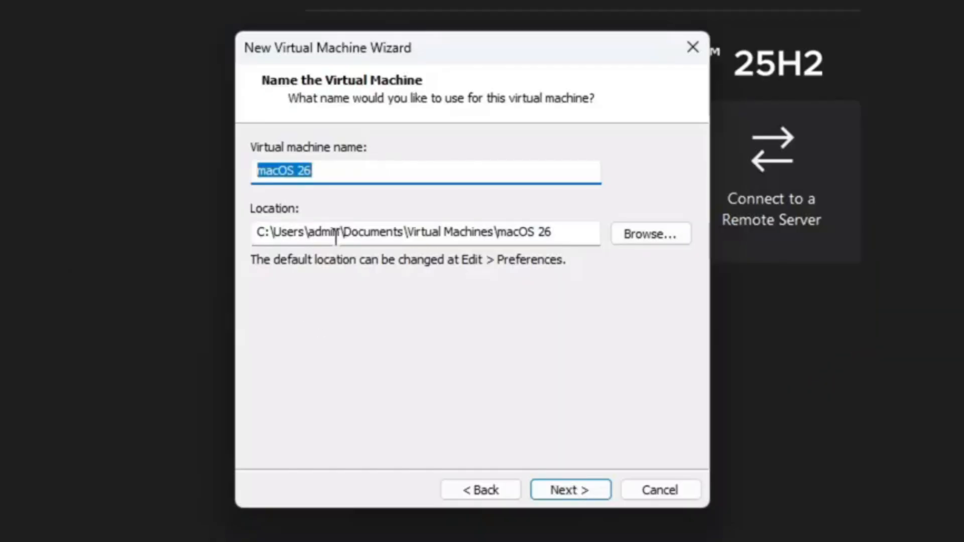
Keep the default name, location and 80 GB disk size, store the virtual disk as a single file, and create the virtual machine
click(556, 485)
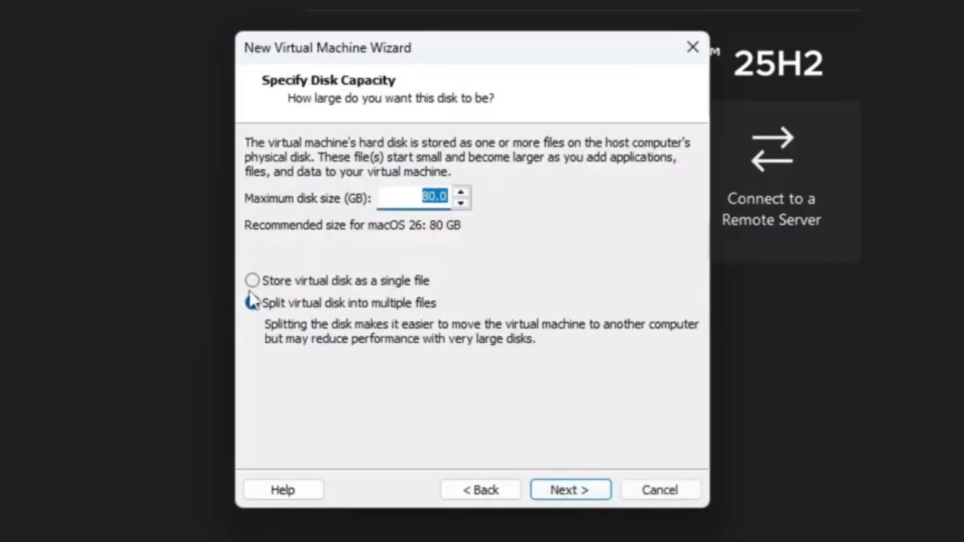
click(252, 281)
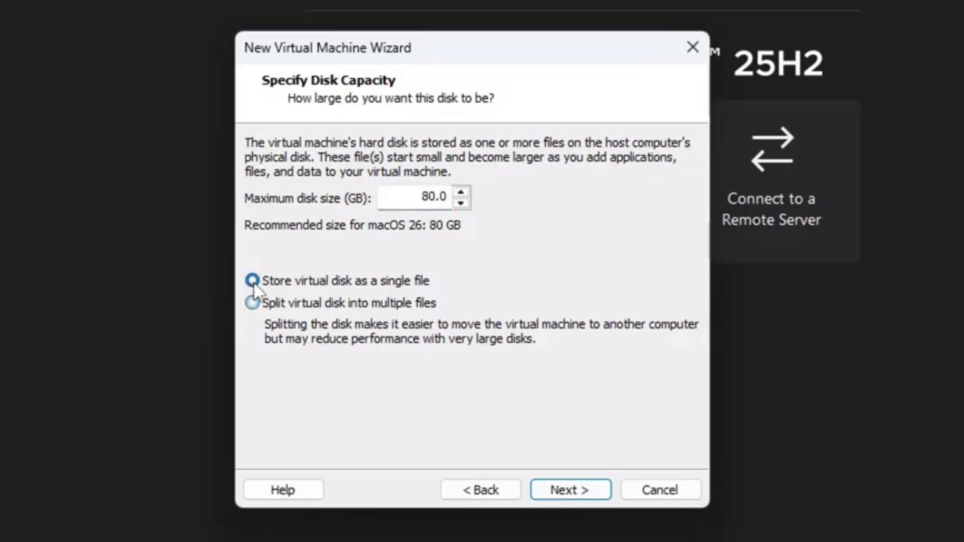
click(583, 485)
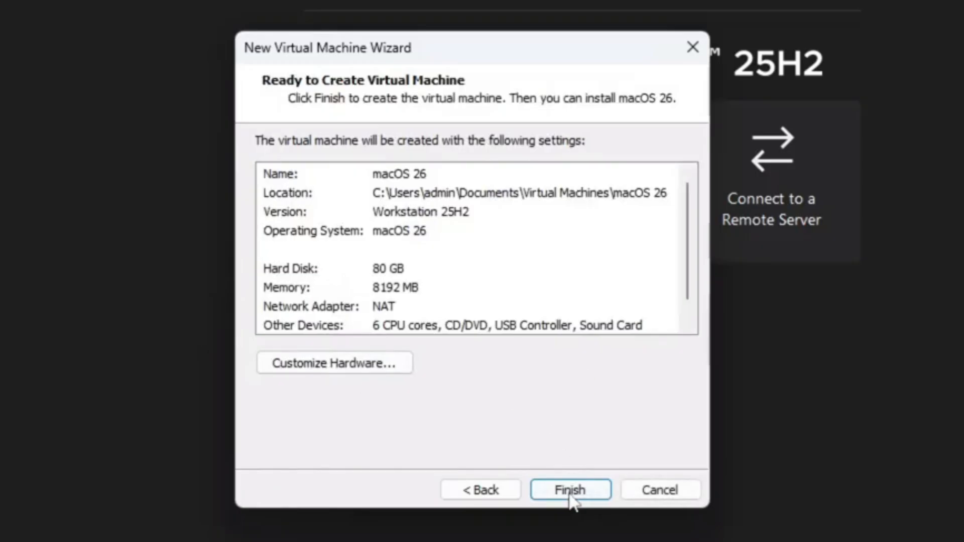
click(570, 490)
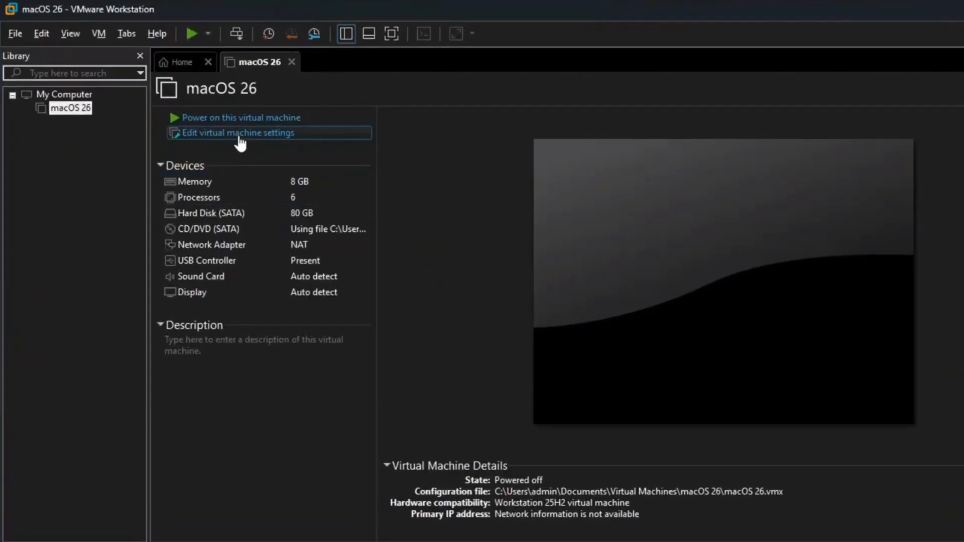
Open the macOS 26 virtual machine's settings and set the number of cores per processor to 4
click(239, 138)
drag(593, 17, 609, 27)
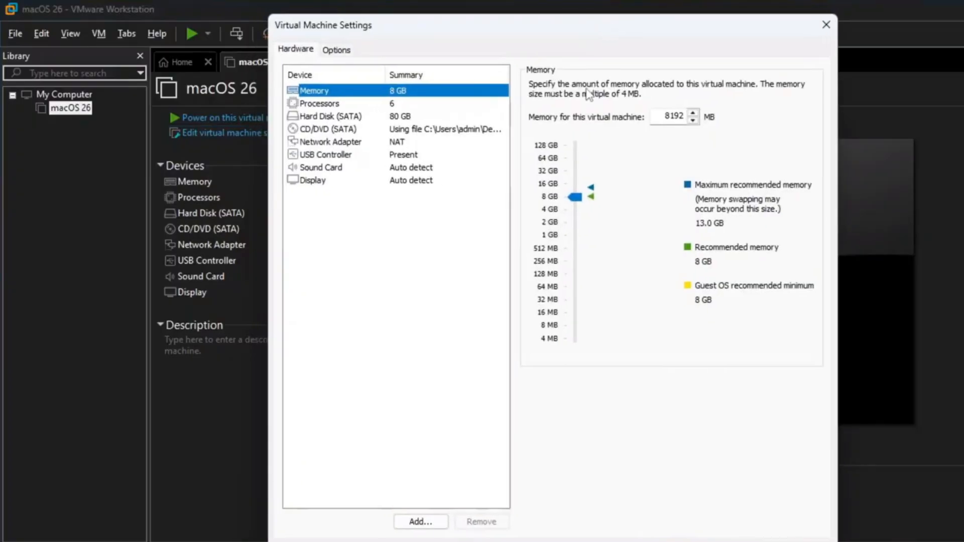
click(331, 106)
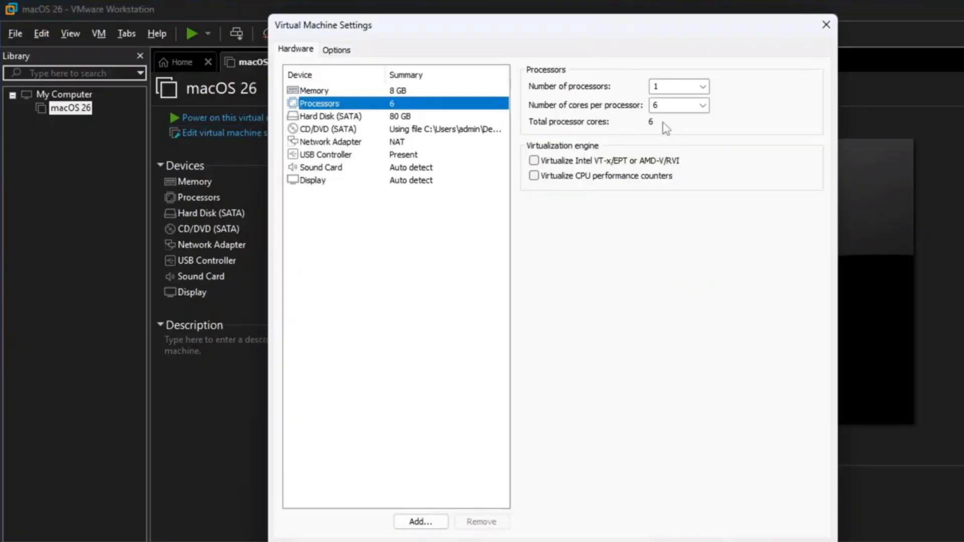
click(676, 106)
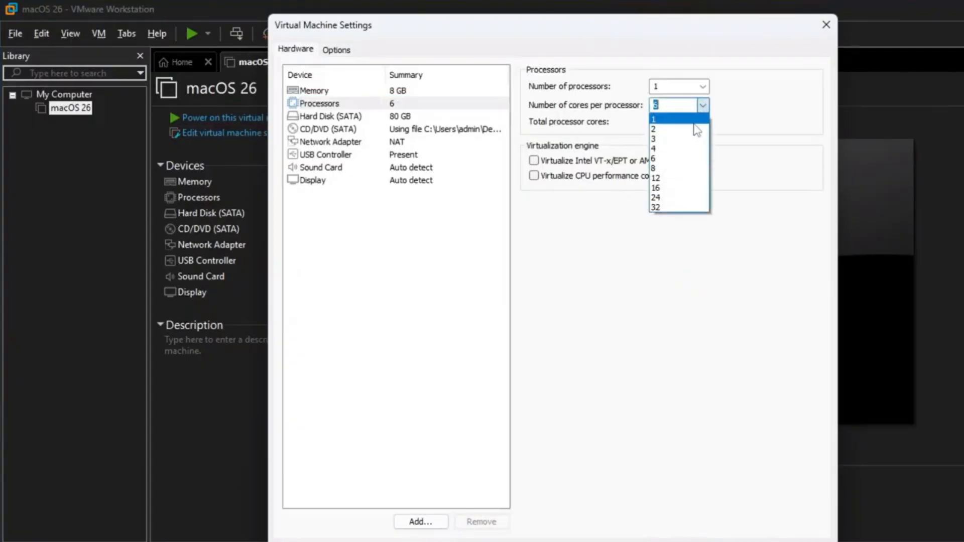
click(674, 149)
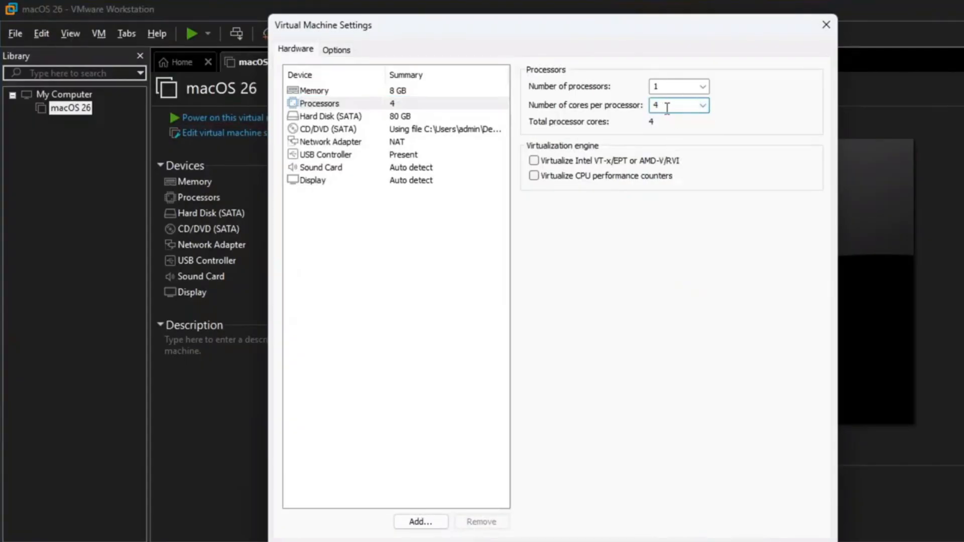
Assign the 80 GB hard disk to virtual device node SATA 0:3 in its advanced settings
click(400, 117)
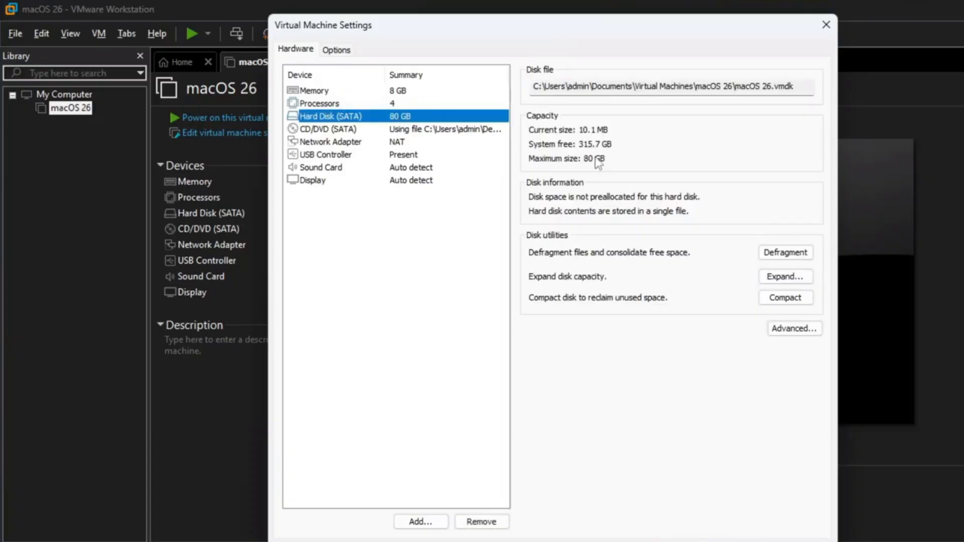
click(790, 330)
click(552, 217)
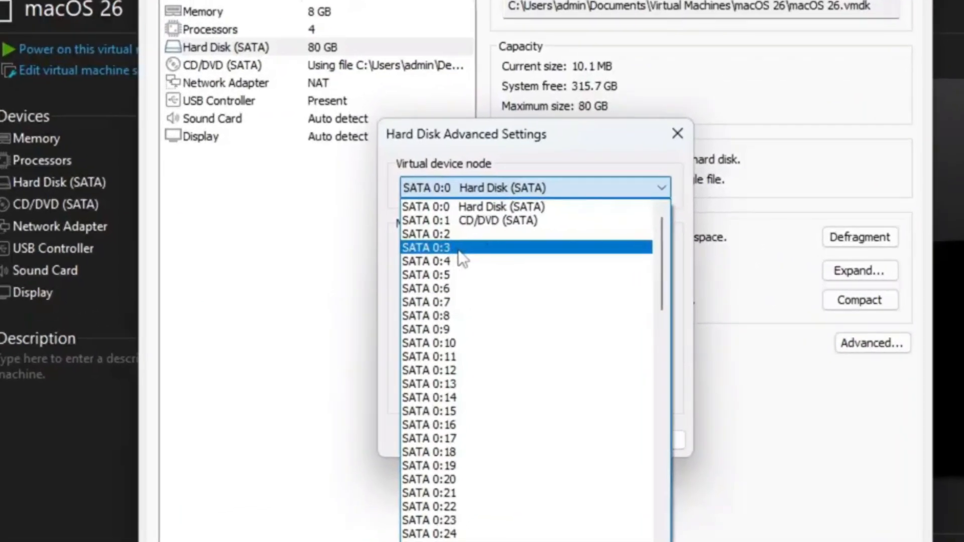
click(465, 252)
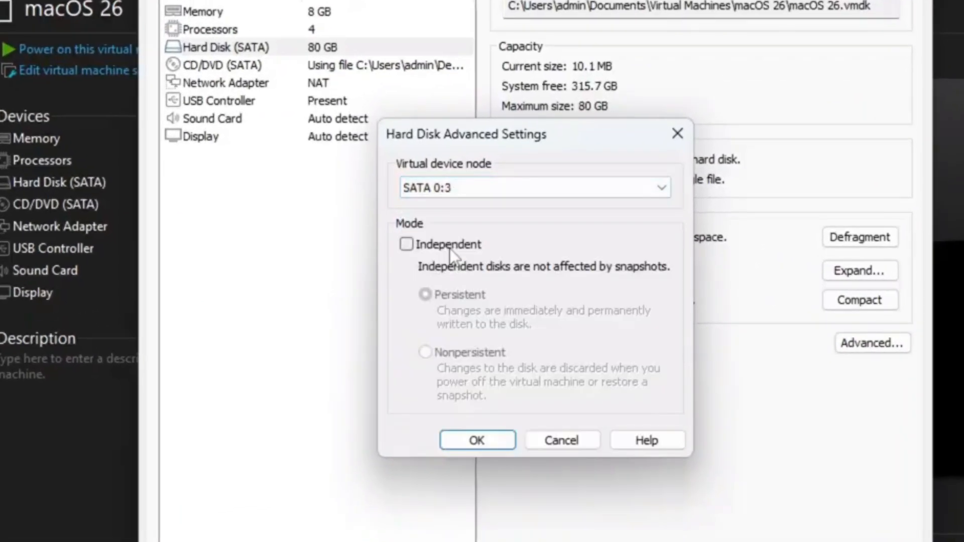
click(486, 435)
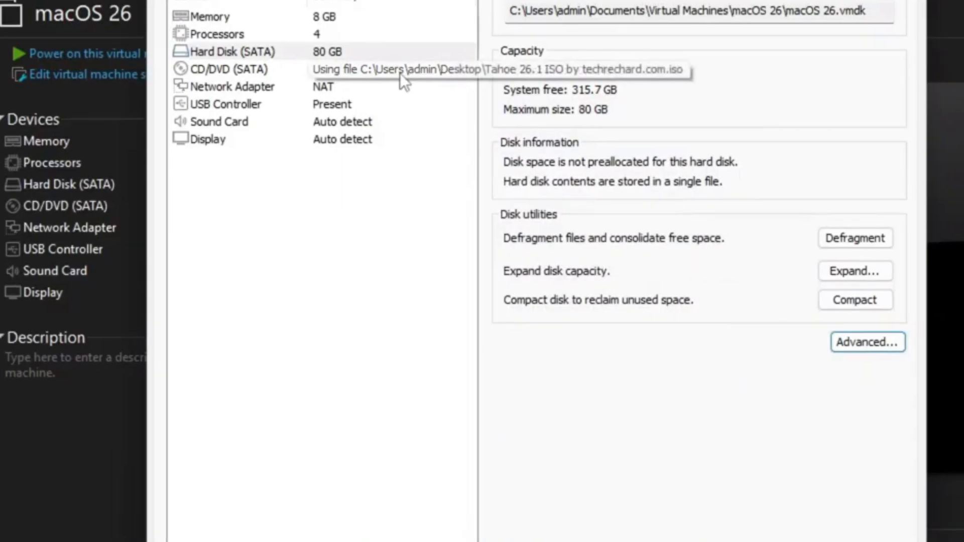
Begin adding a second hard disk of type SATA that uses an existing virtual disk
click(399, 82)
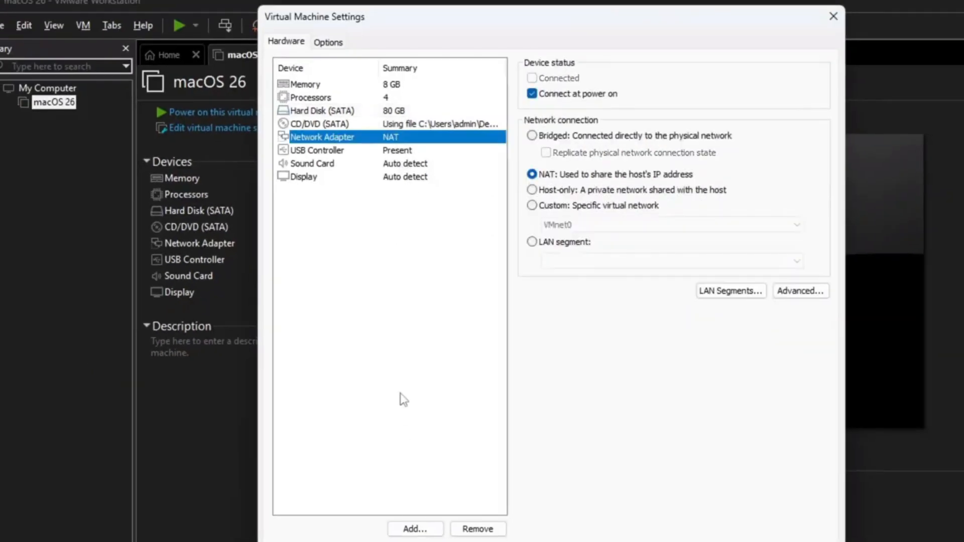
click(416, 530)
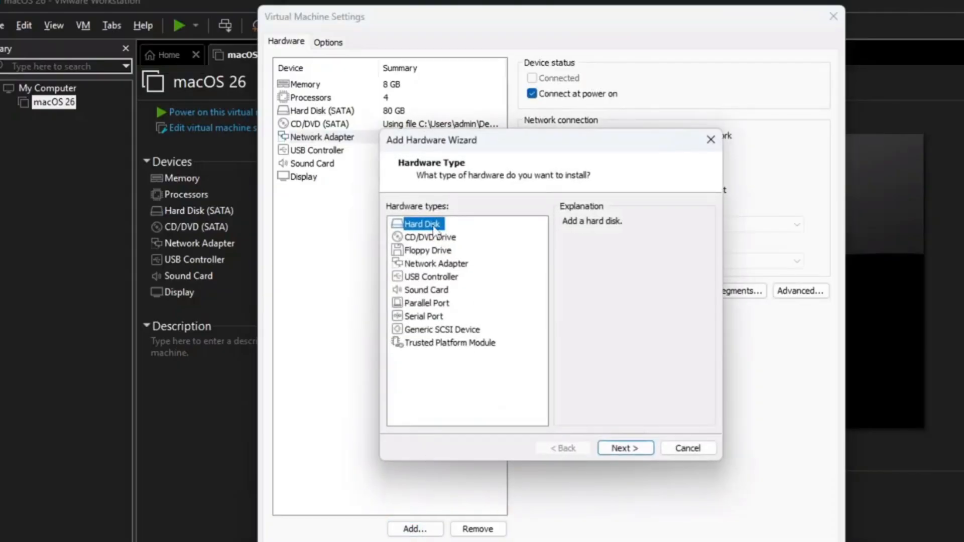
click(624, 447)
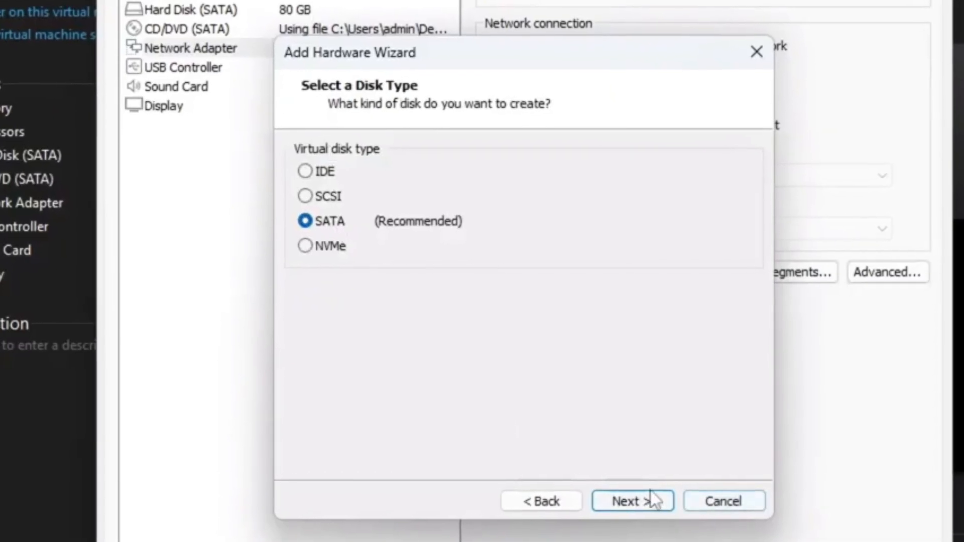
click(638, 449)
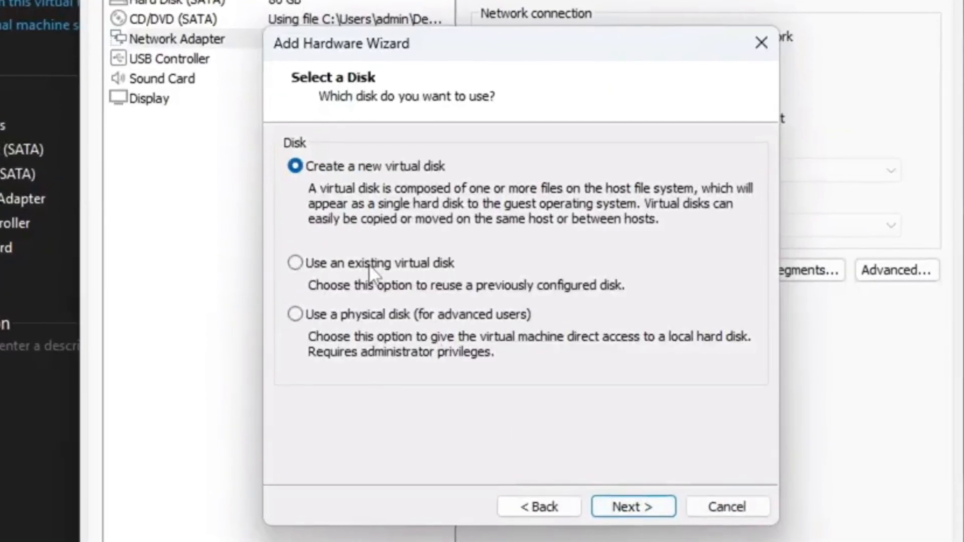
click(372, 265)
click(635, 500)
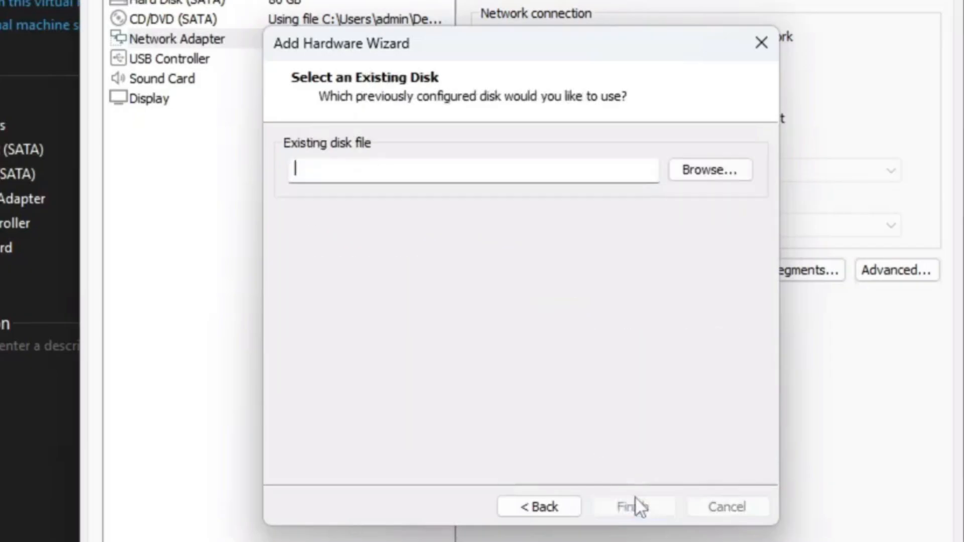
Choose 1.0.5-4-cores.vmdk from the Desktop as the existing disk and add it, keeping its existing format
click(711, 171)
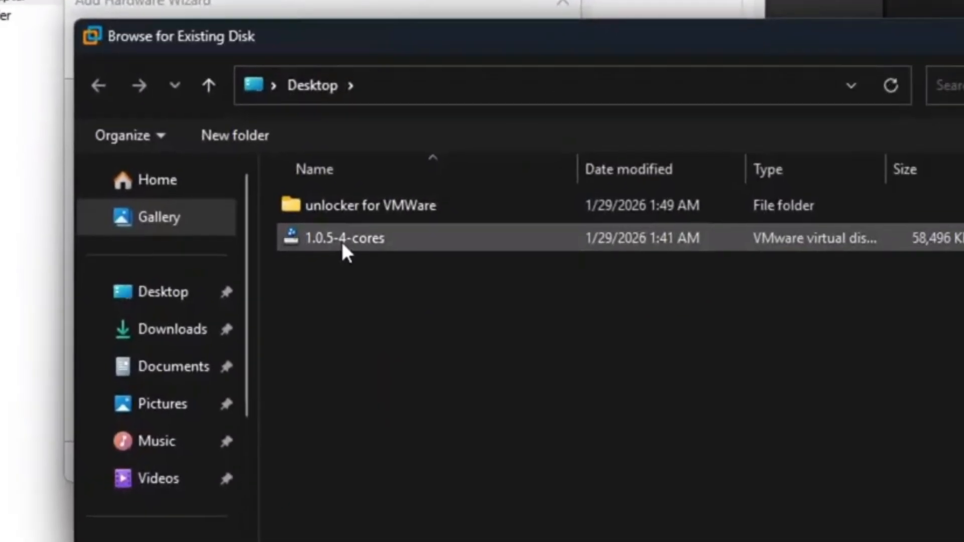
click(343, 244)
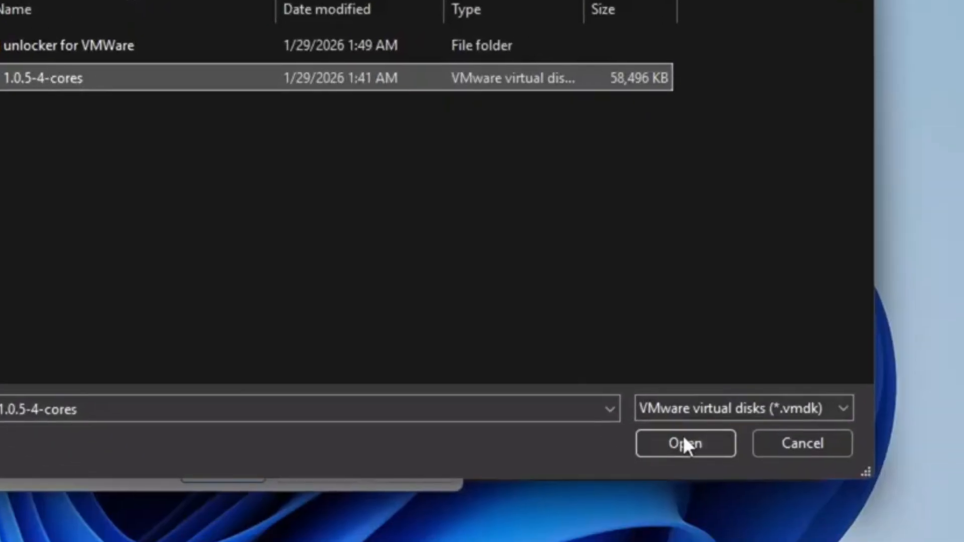
click(683, 444)
click(602, 507)
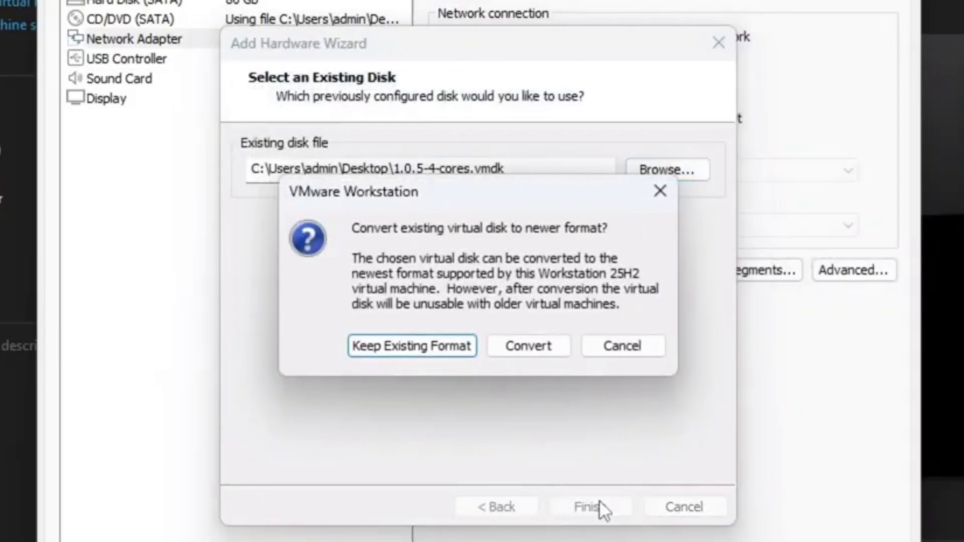
click(390, 345)
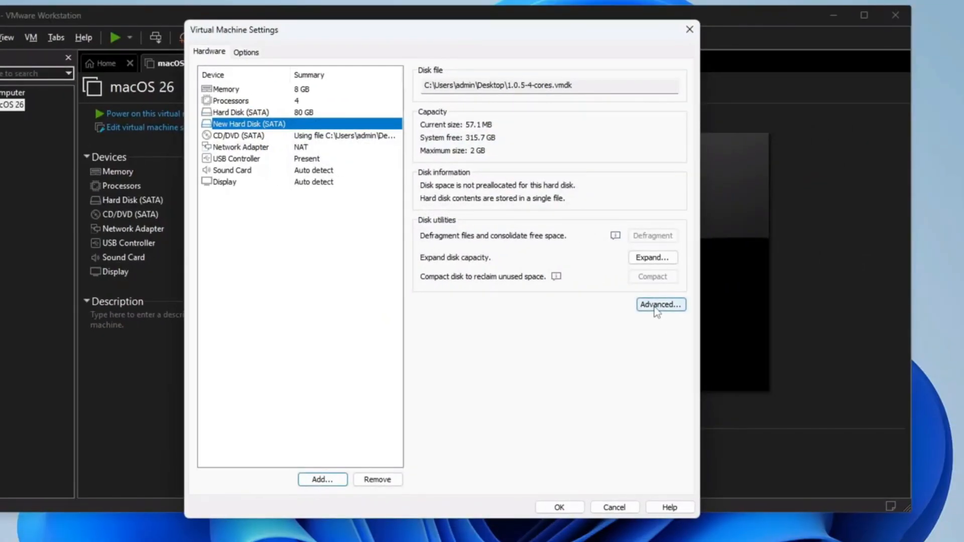
Assign the newly added hard disk to virtual device node SATA 0:0 in its advanced settings
click(854, 328)
click(554, 154)
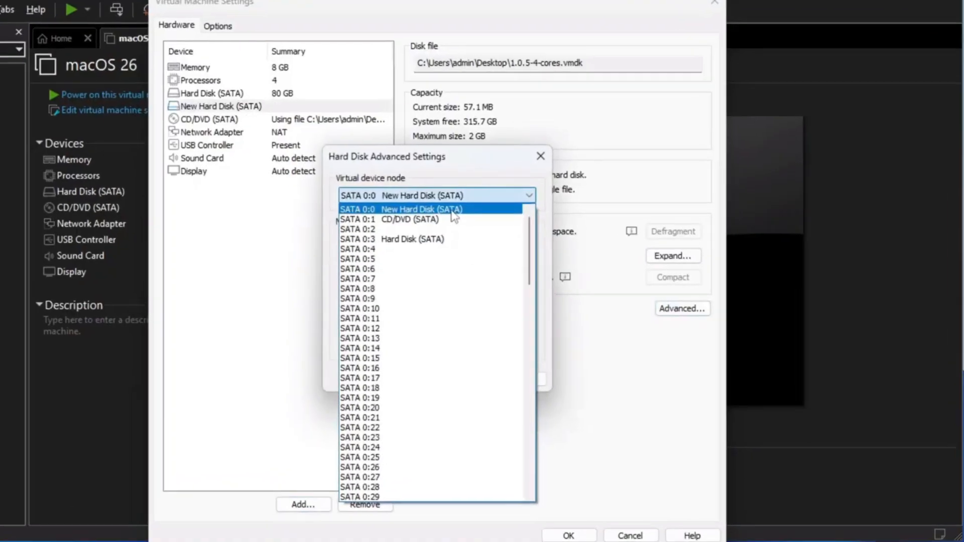
click(455, 216)
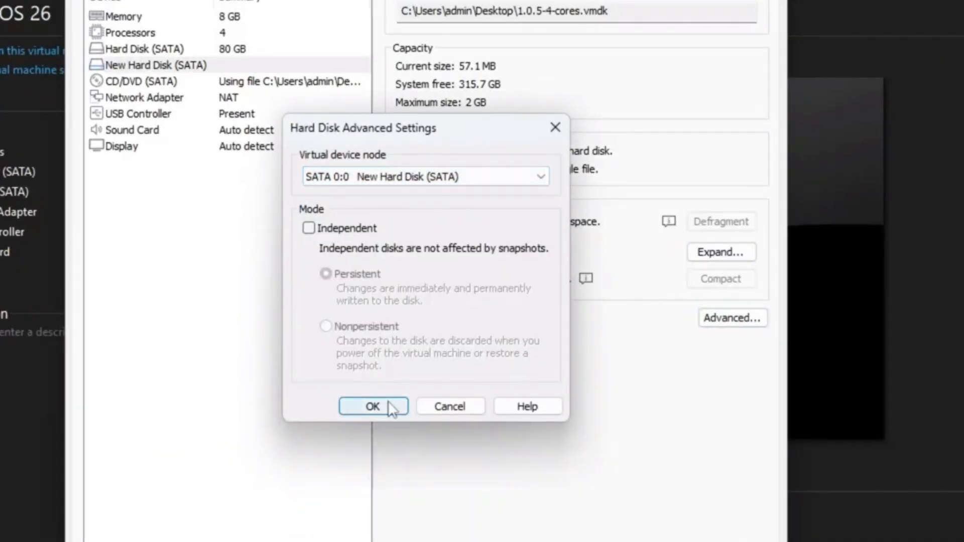
click(373, 406)
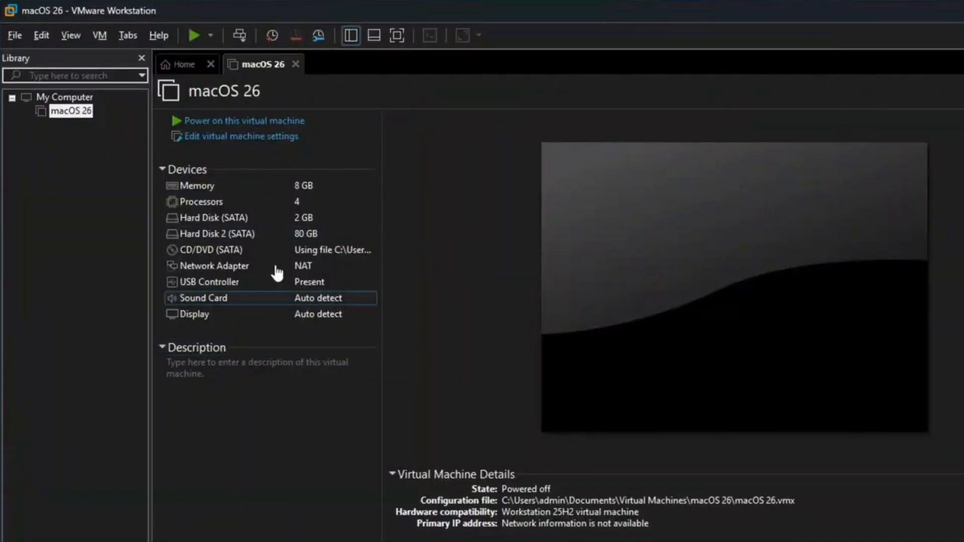
Power on the macOS 26 virtual machine and boot it from the Install macOS Tahoe entry
click(227, 121)
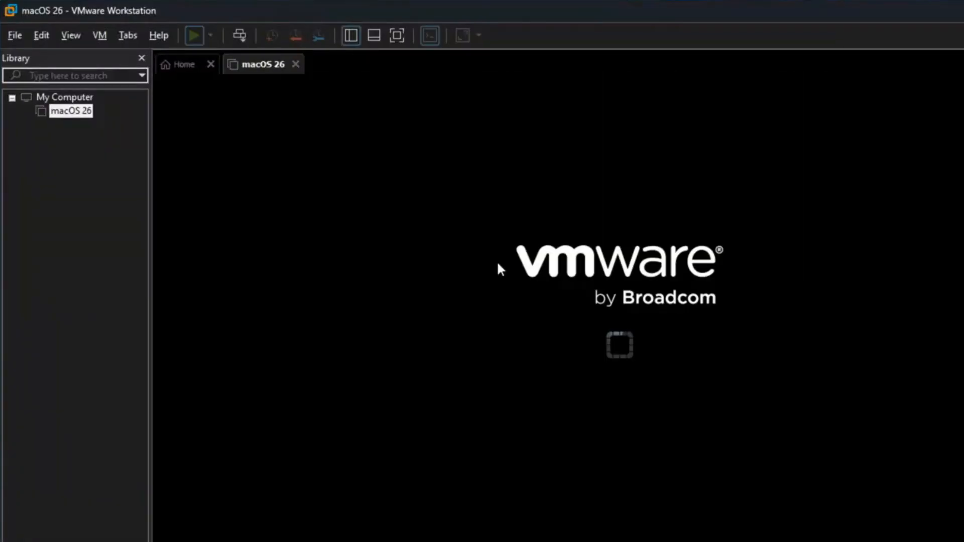
click(639, 357)
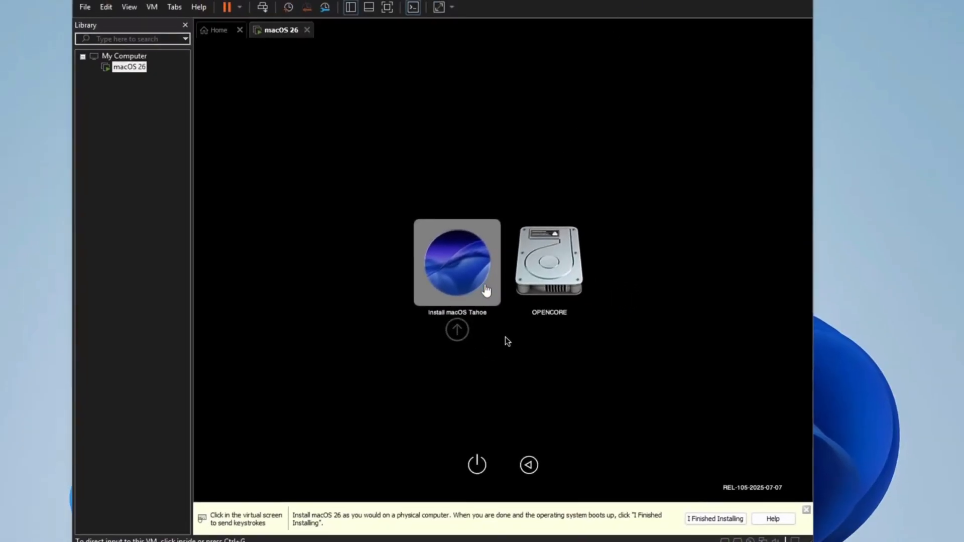
click(505, 338)
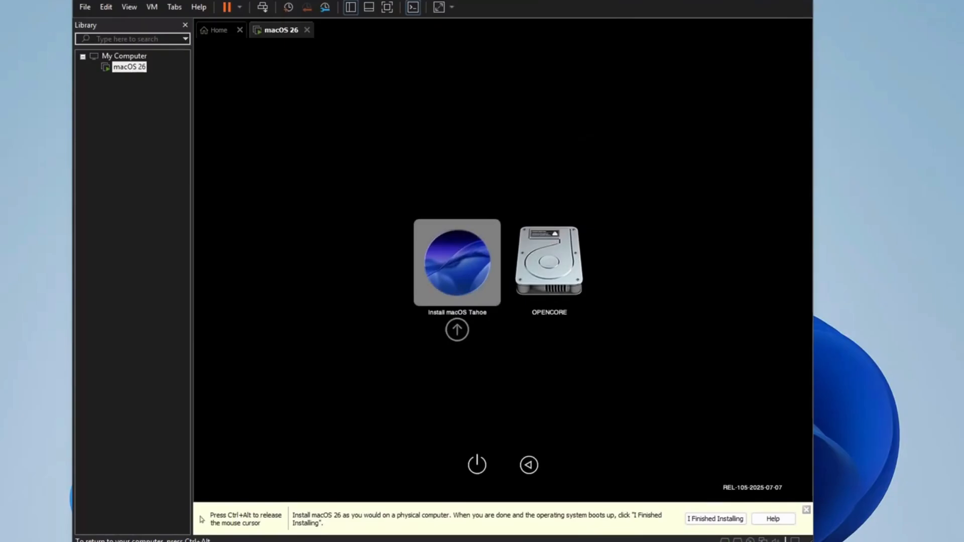
click(458, 267)
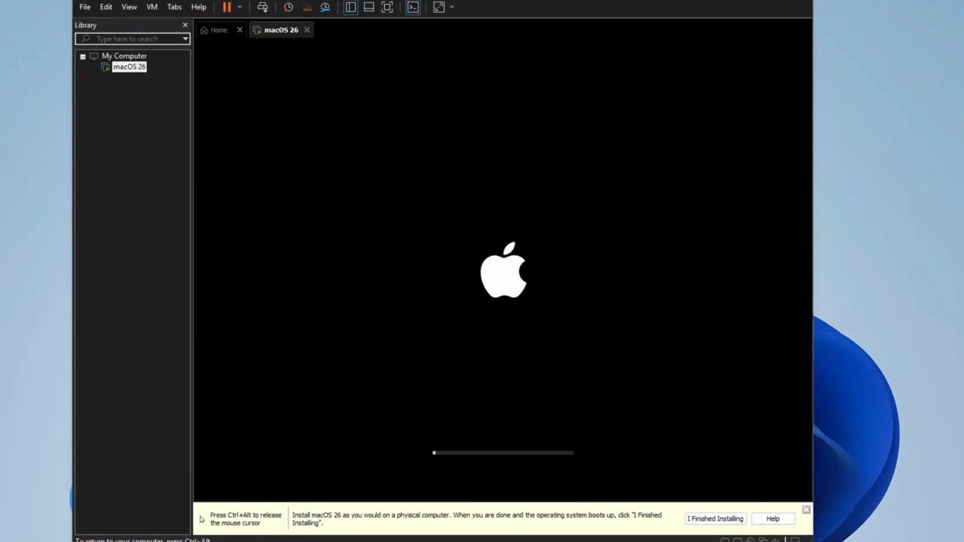
key(ctrl+alt)
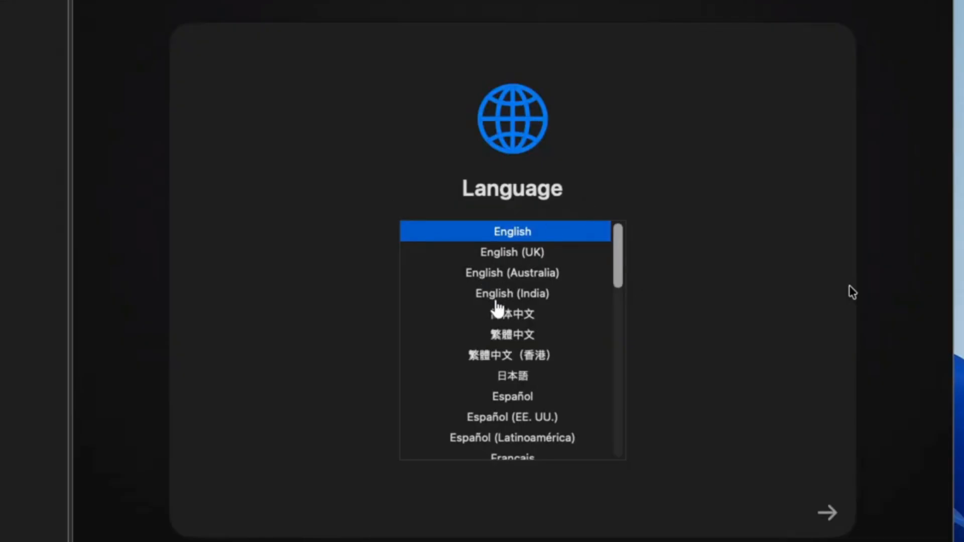
Choose English (India) as the installer language and open Disk Utility
click(524, 278)
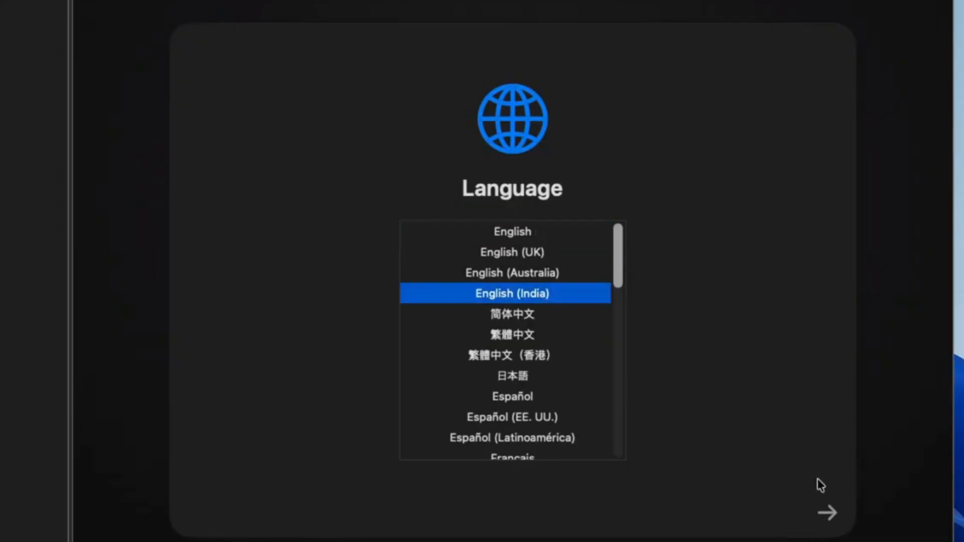
click(832, 521)
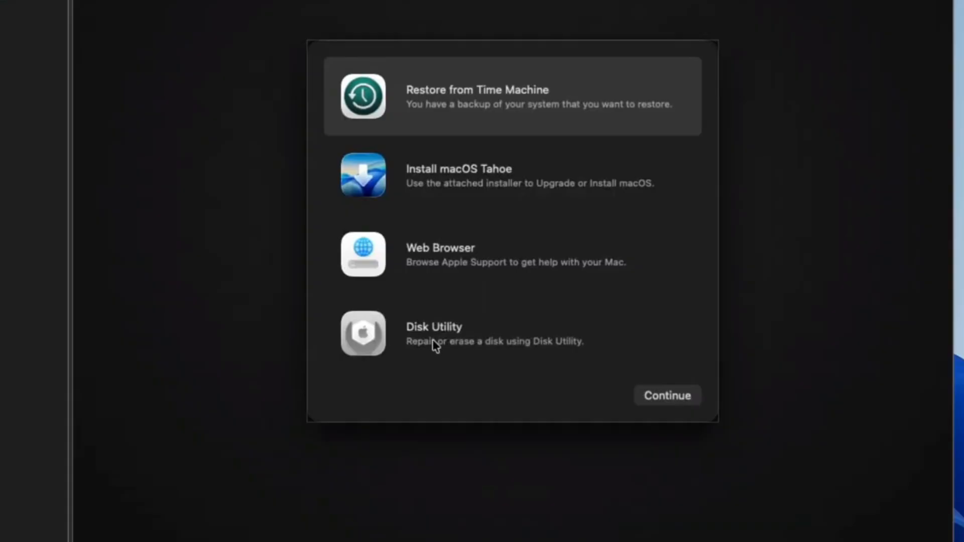
click(432, 340)
click(660, 397)
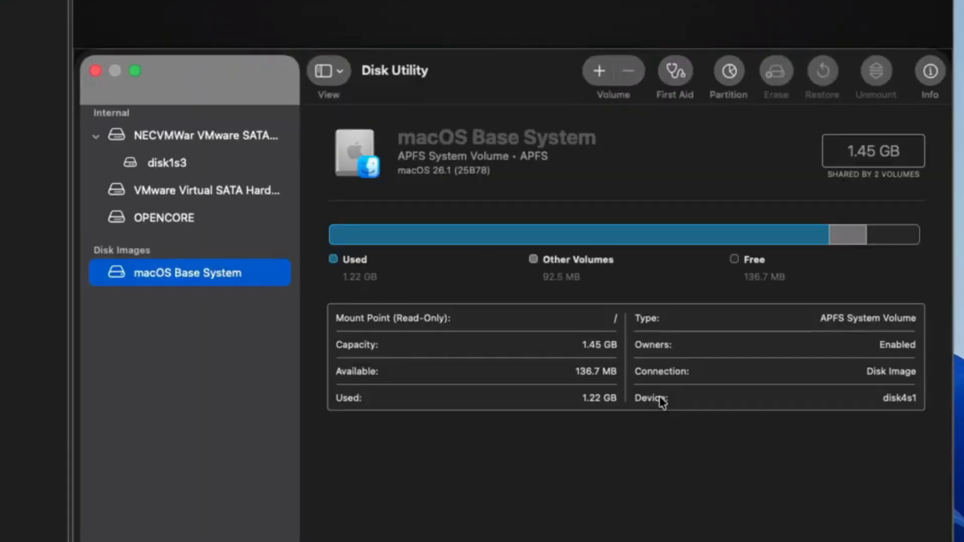
Erase VMware Virtual SATA Hard Drive Media with the name techrechard.com, APFS format and GUID Partition Map scheme
click(189, 191)
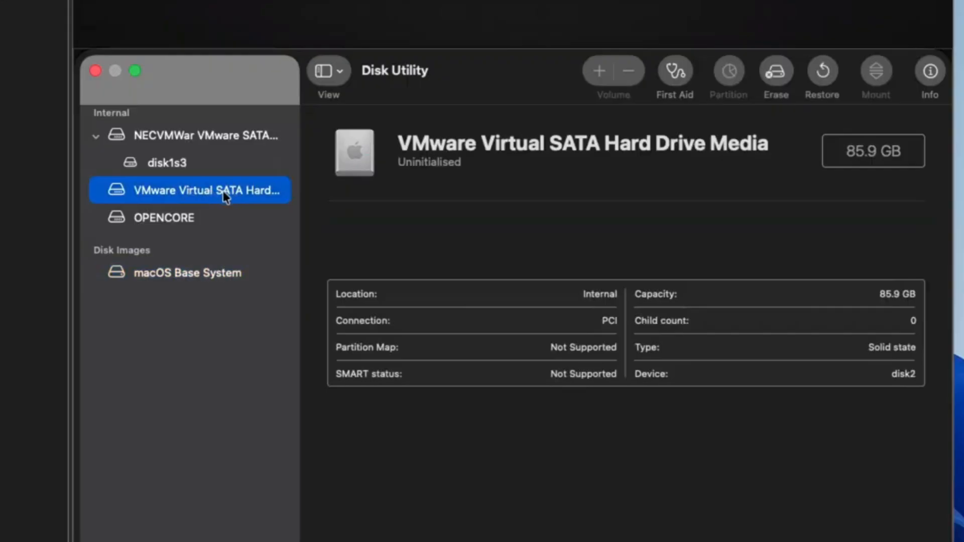
click(777, 72)
text(techrecha)
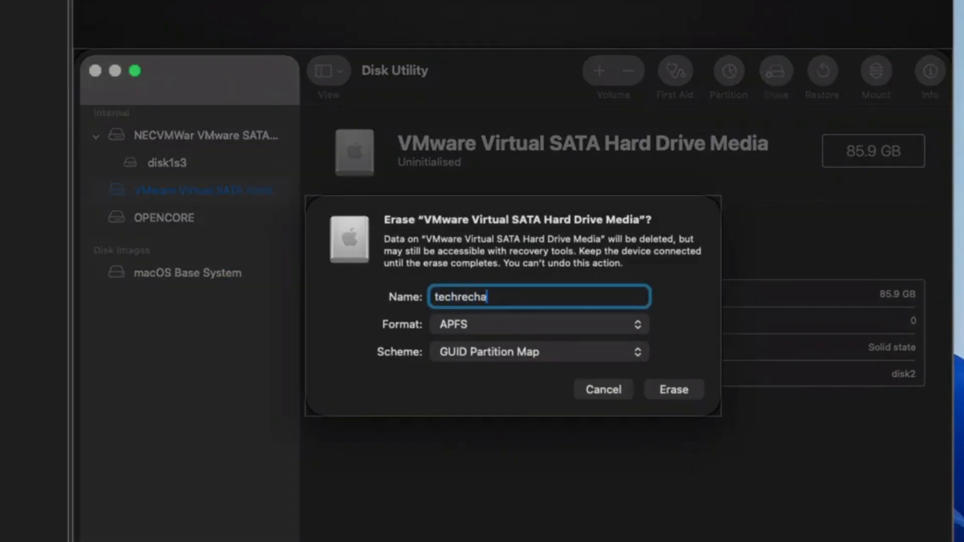
text(rd.com)
click(674, 390)
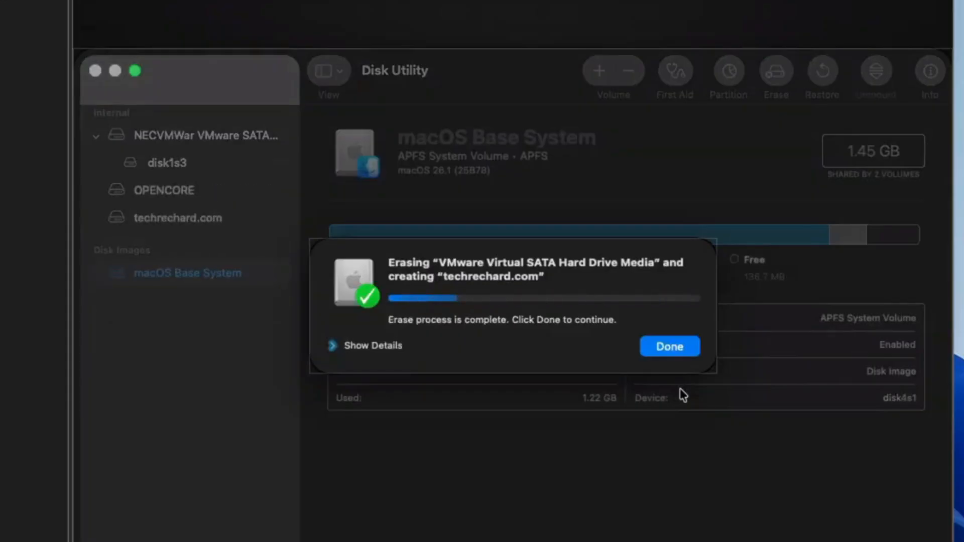
click(667, 347)
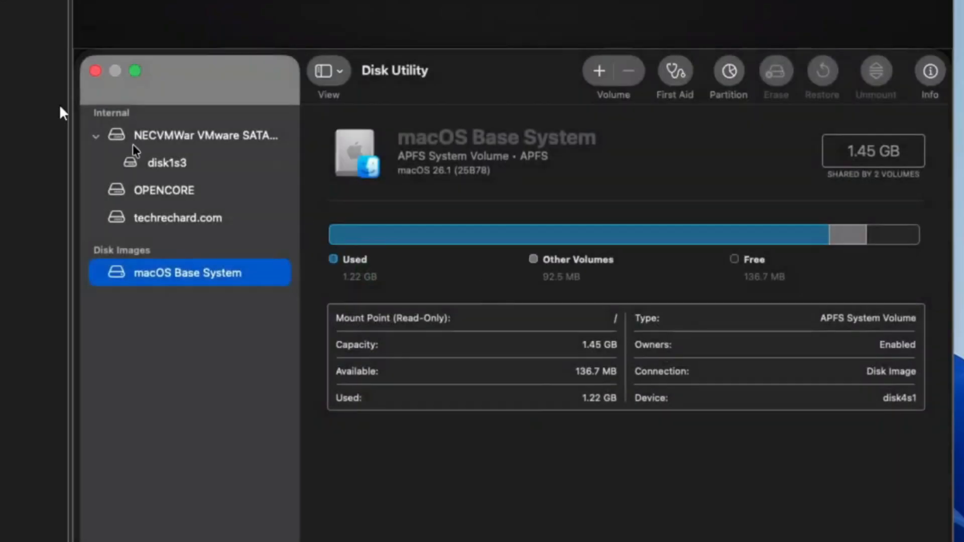
Close Disk Utility and launch Install macOS Tahoe from the recovery options
click(96, 72)
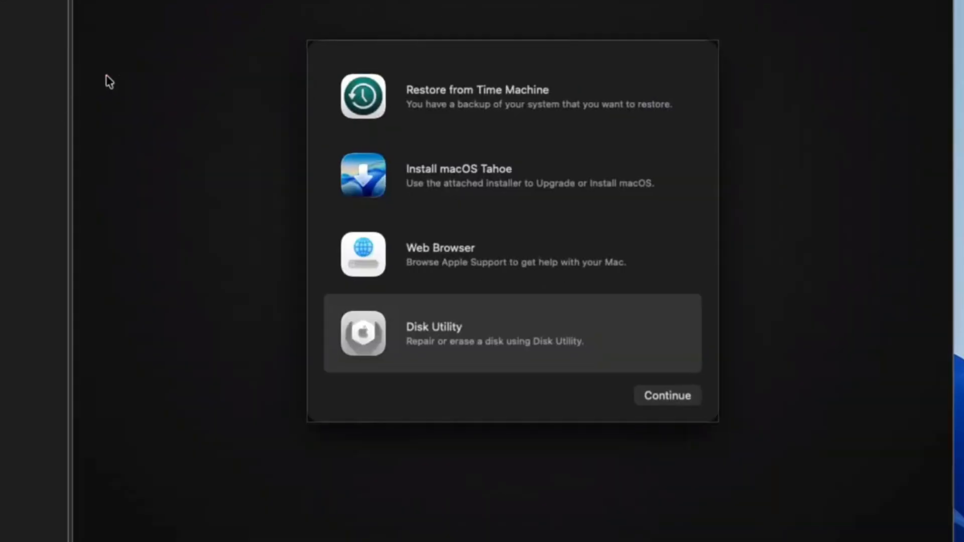
click(477, 191)
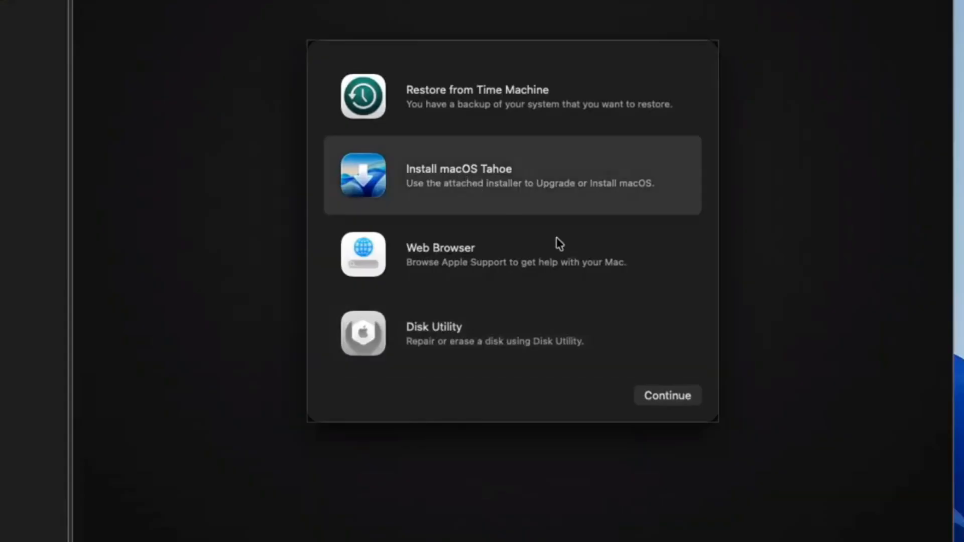
click(676, 402)
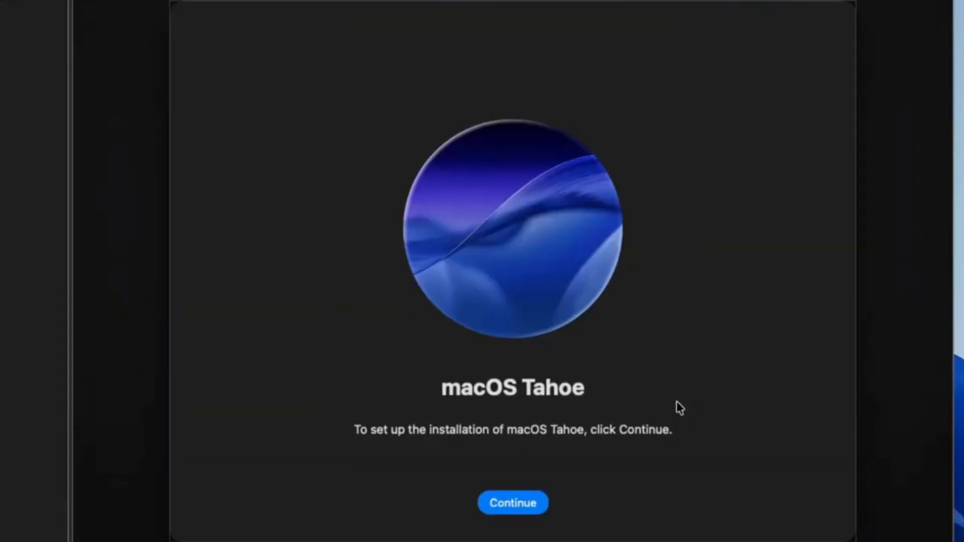
Accept the macOS Tahoe software licence agreement and start the installation on the techrechard.com disk
click(506, 501)
click(548, 504)
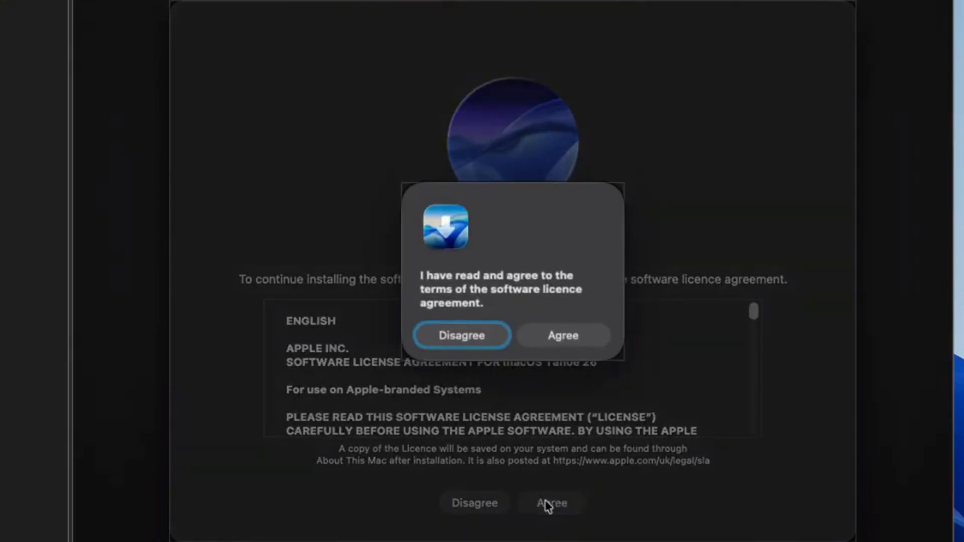
click(556, 334)
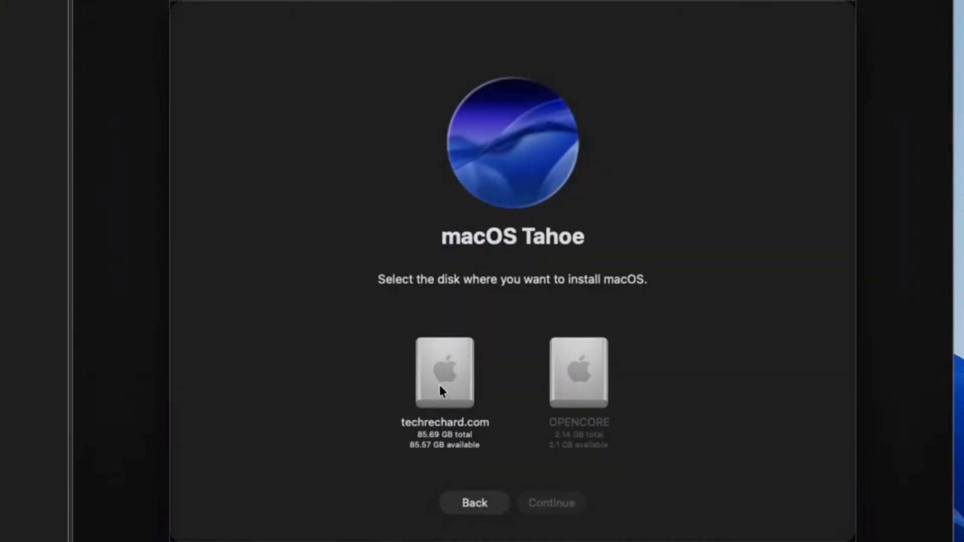
click(442, 391)
click(554, 506)
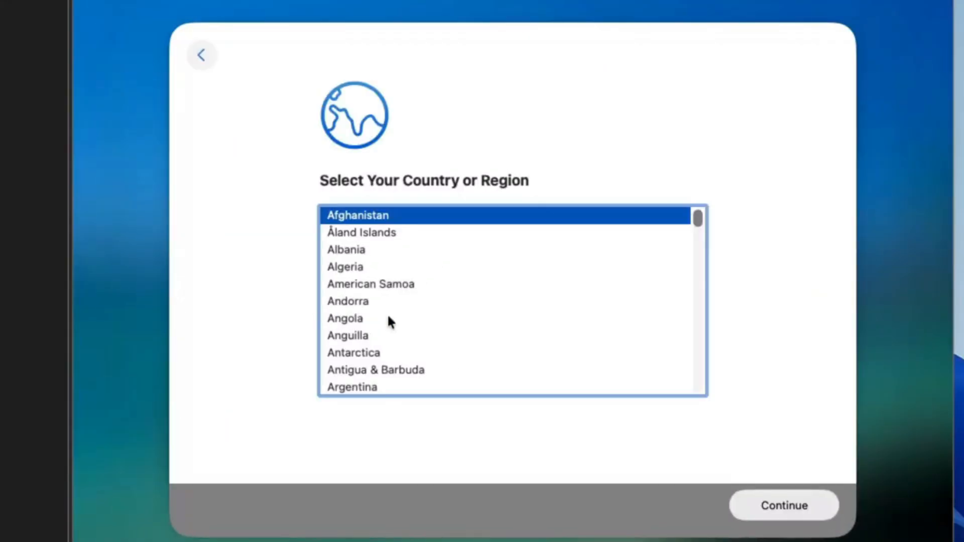
Complete the country and Mac account setup pages and skip signing in with an Apple Account
click(391, 320)
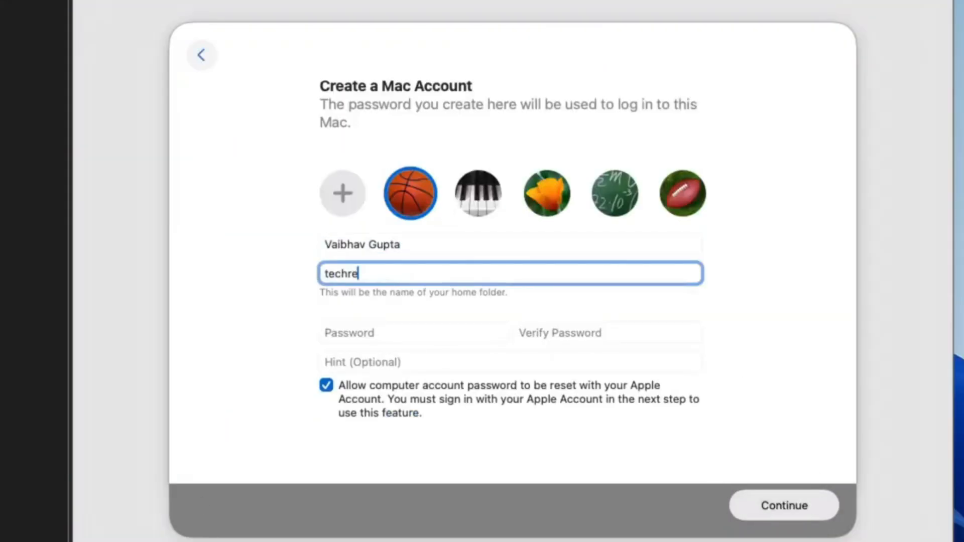
click(784, 502)
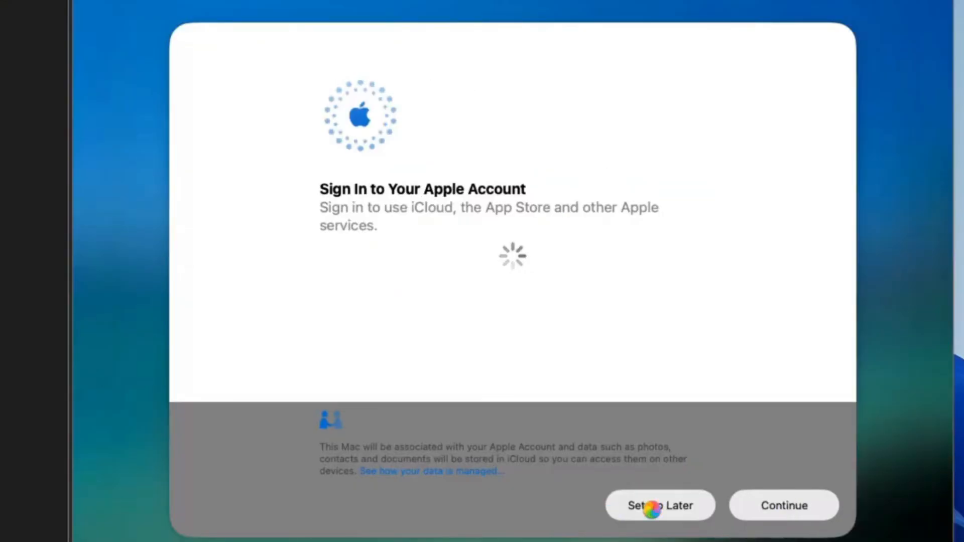
click(650, 507)
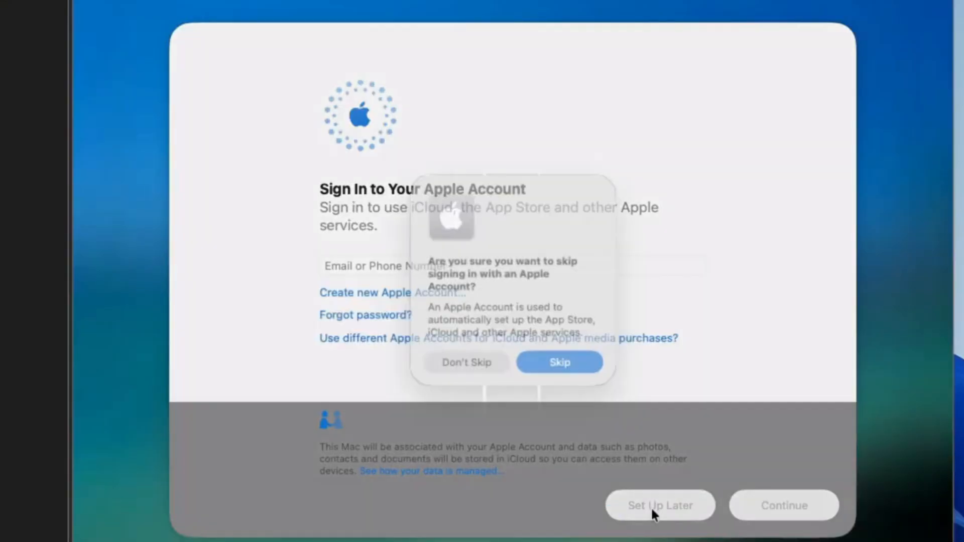
click(576, 361)
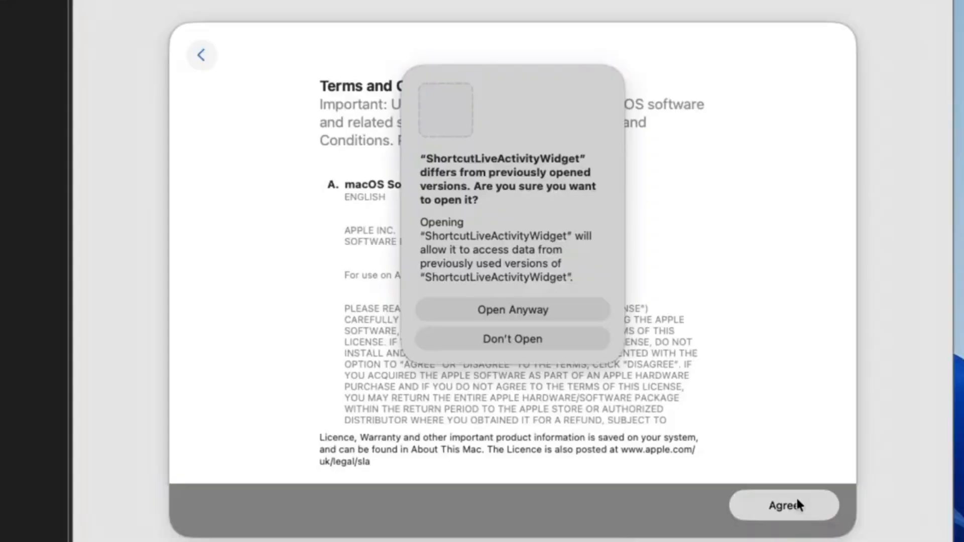
Agree to the macOS Terms and Conditions, answer the ShortcutLiveActivityWidget prompt and proceed through the Screen Time page
click(793, 506)
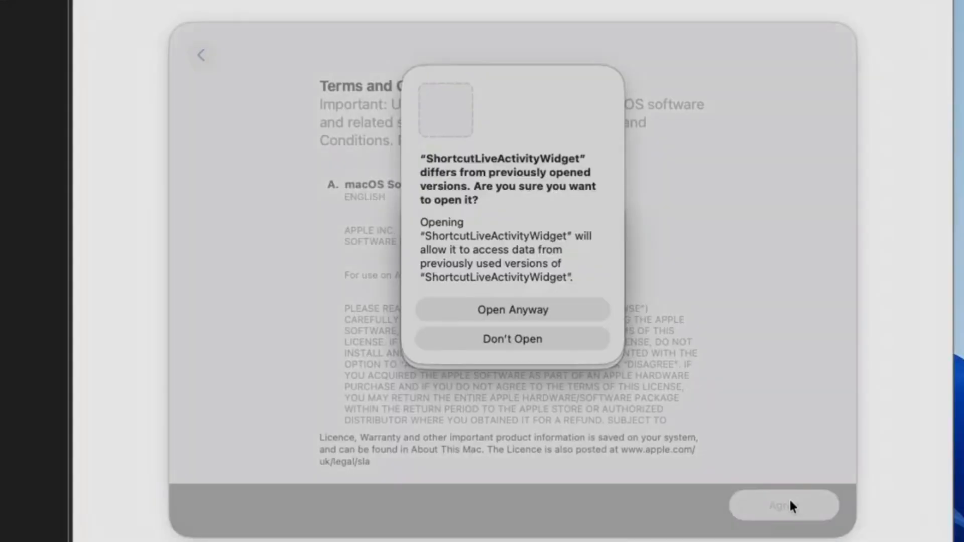
click(589, 347)
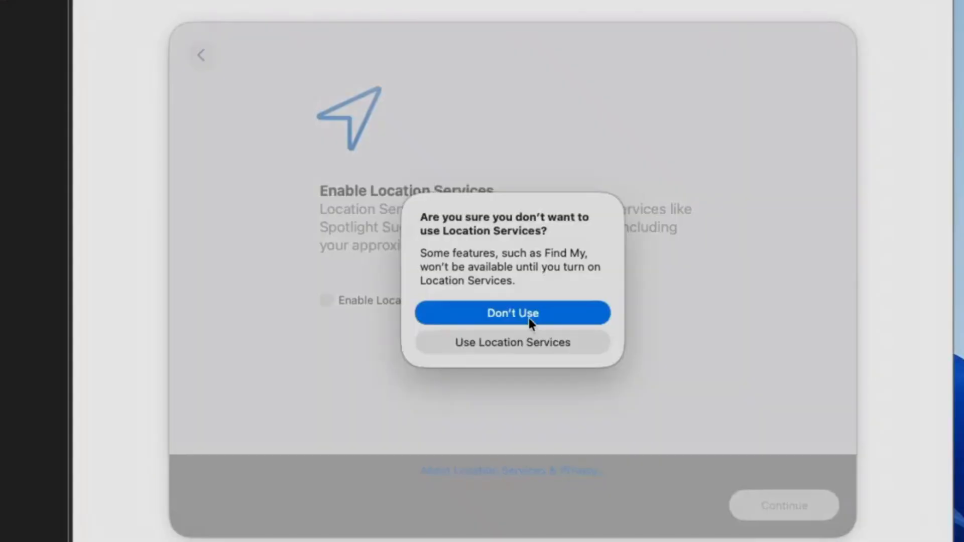
click(528, 317)
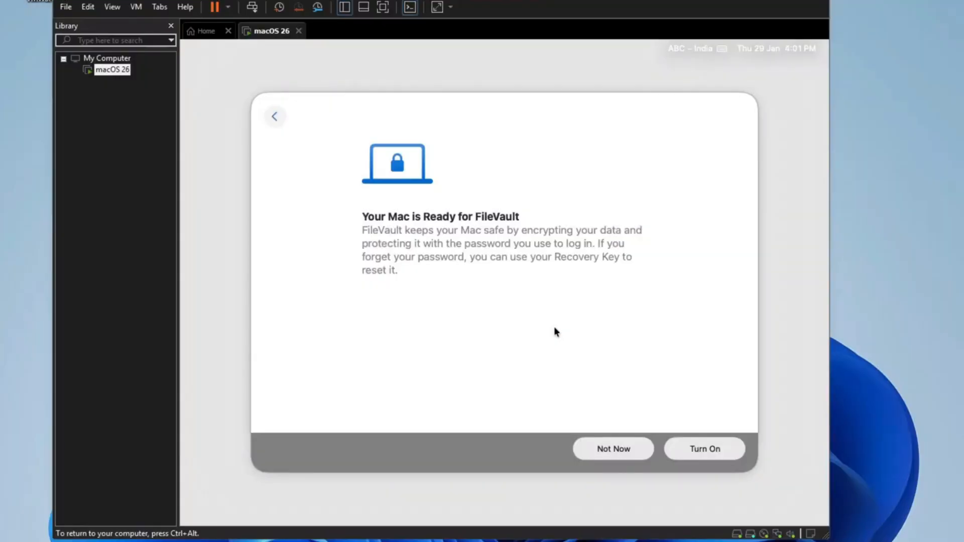
click(717, 451)
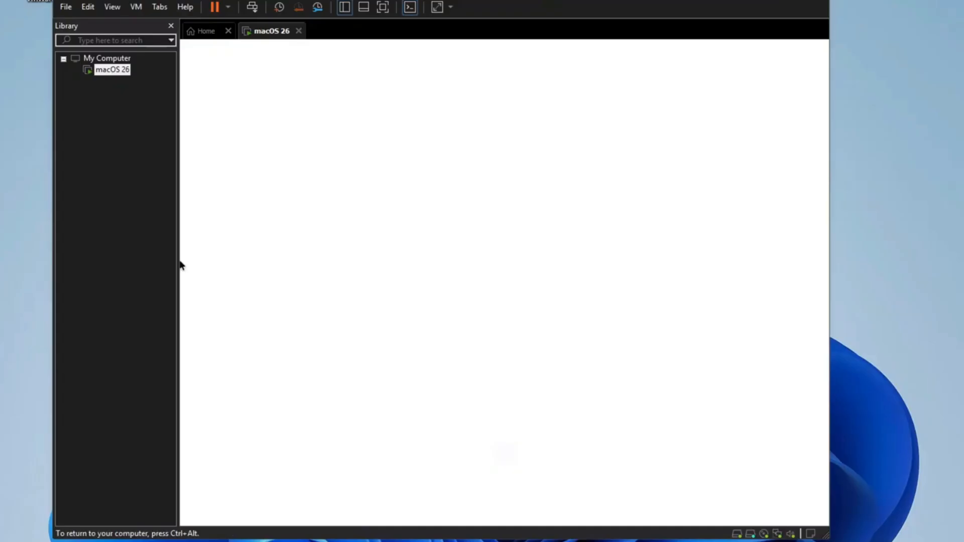
Restart the guest of the macOS 26 virtual machine and confirm the restart
right_click(119, 70)
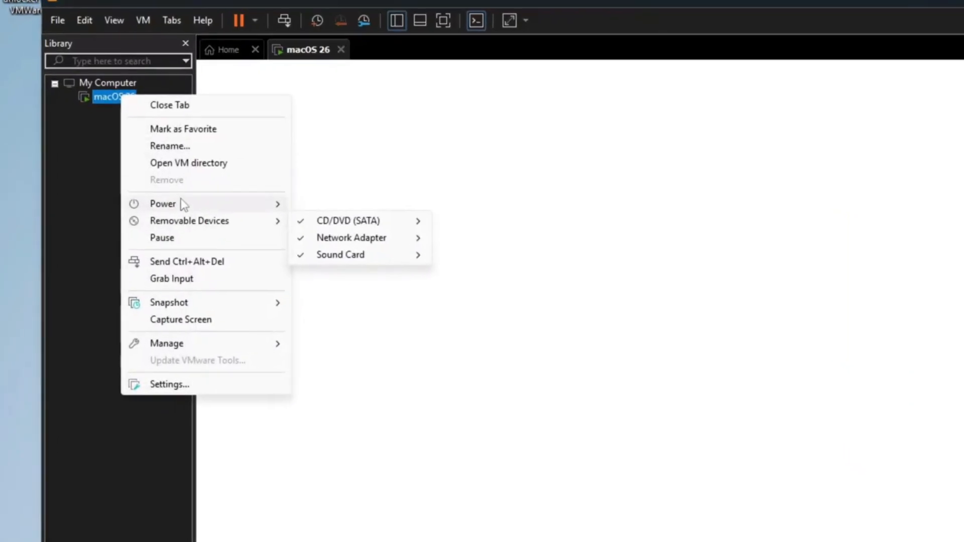
mouse_move(184, 204)
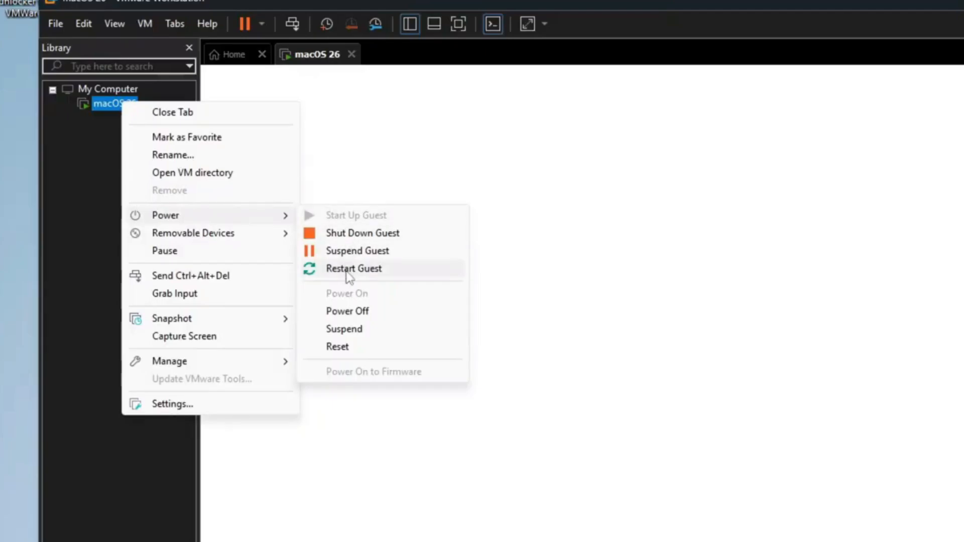
click(335, 258)
click(556, 383)
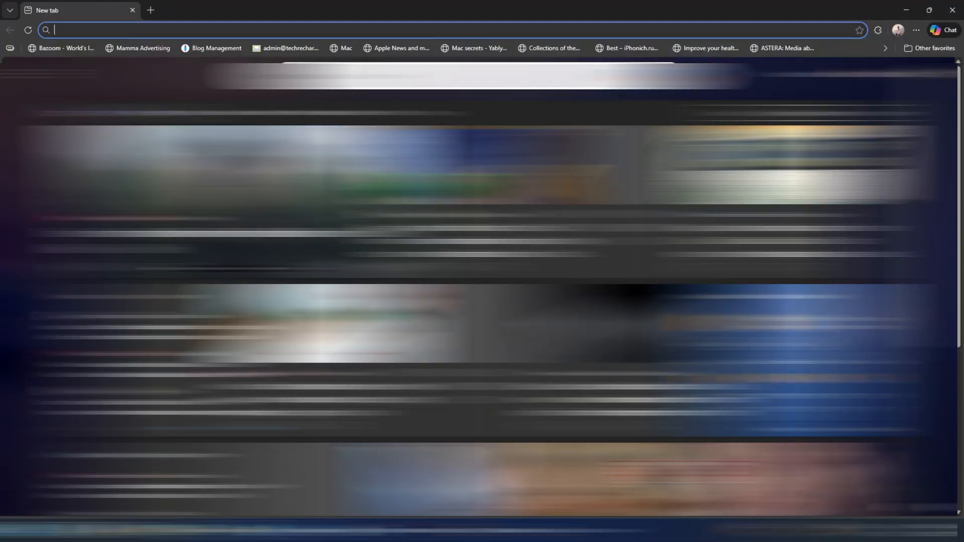
Search the web for darwin.iso, download it from Broadcom's tools/frozen/darwin index and minimise the browser
text(darwin.iso)
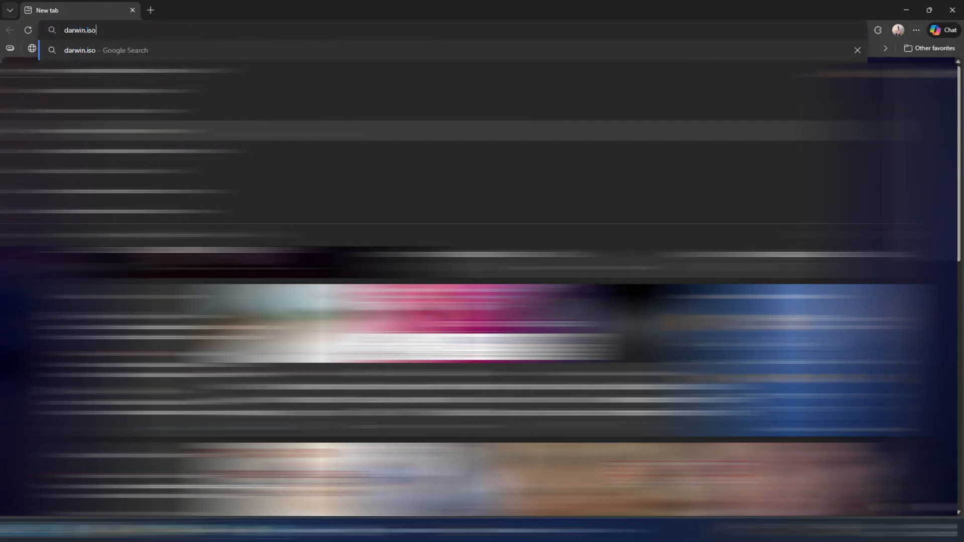
key(Return)
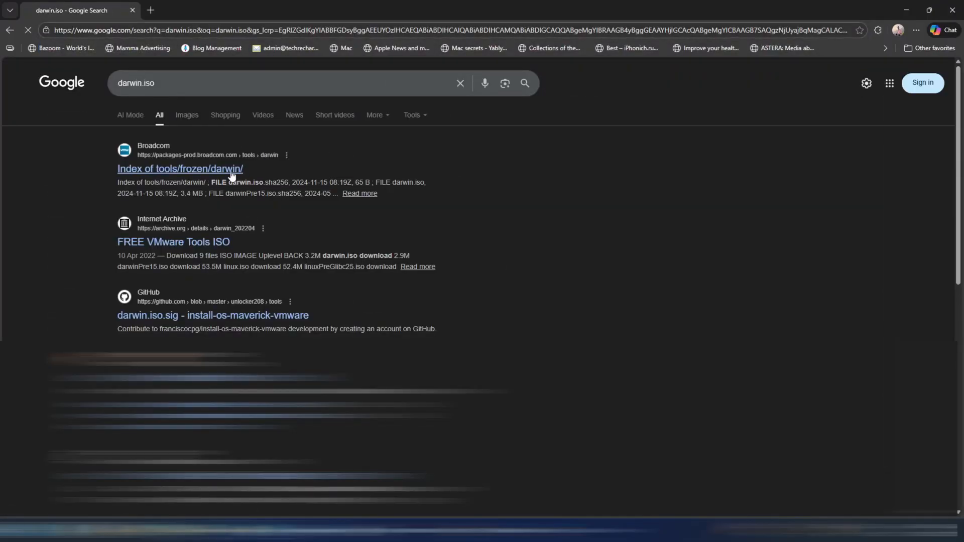
click(180, 169)
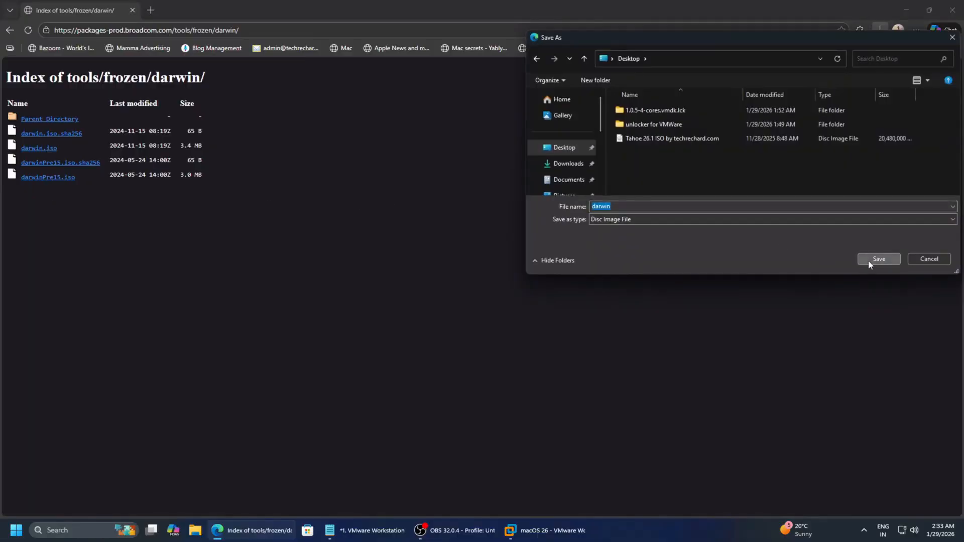
click(870, 261)
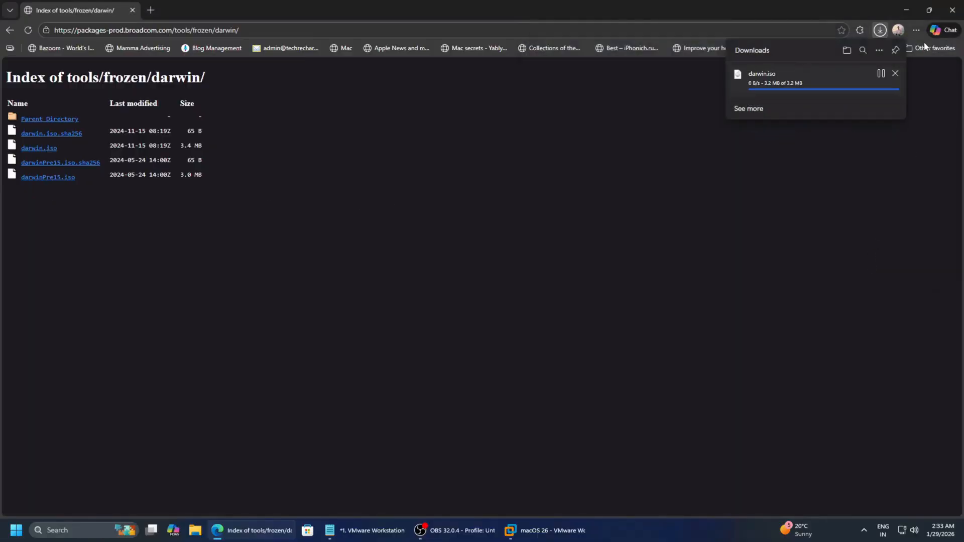
click(906, 10)
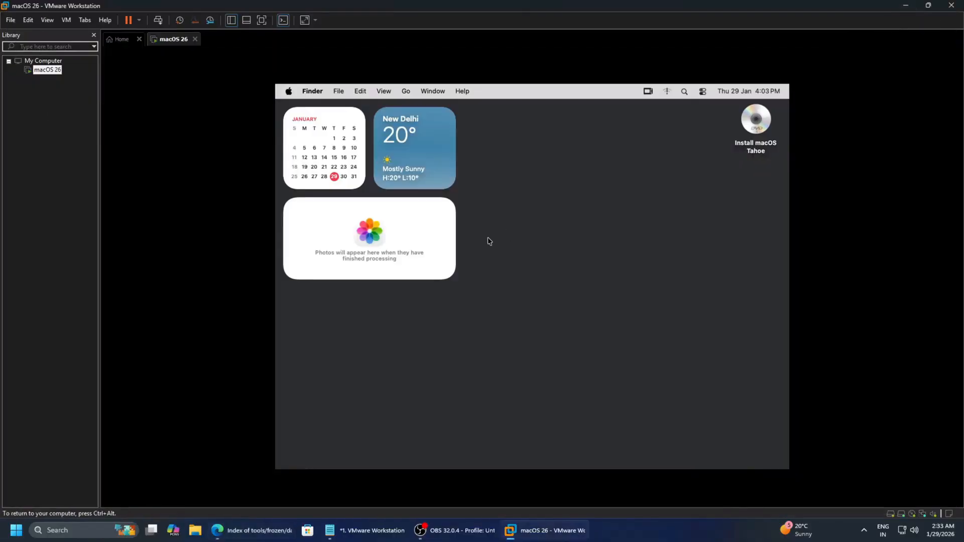
Open the virtual machine's CD/DVD (SATA) settings and add a second CD/DVD drive
click(68, 21)
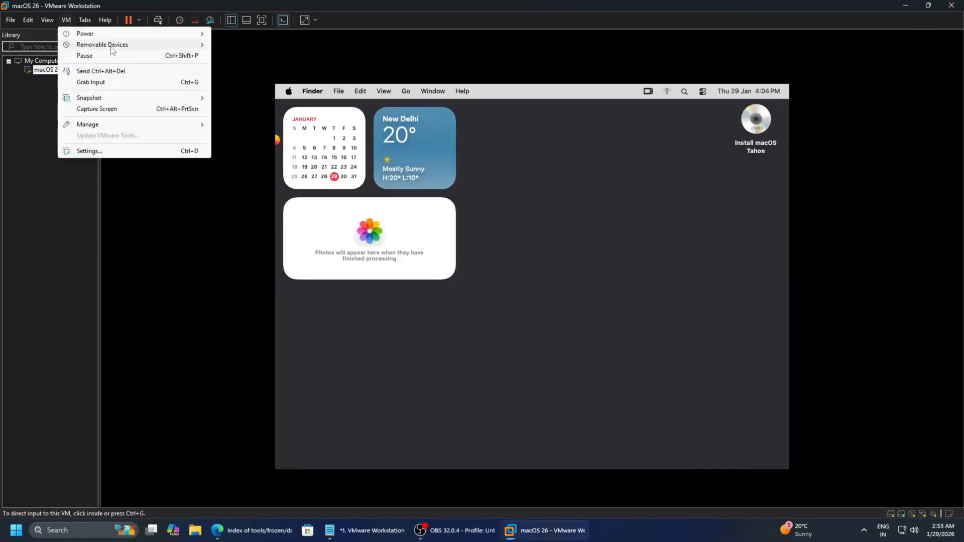
mouse_move(115, 45)
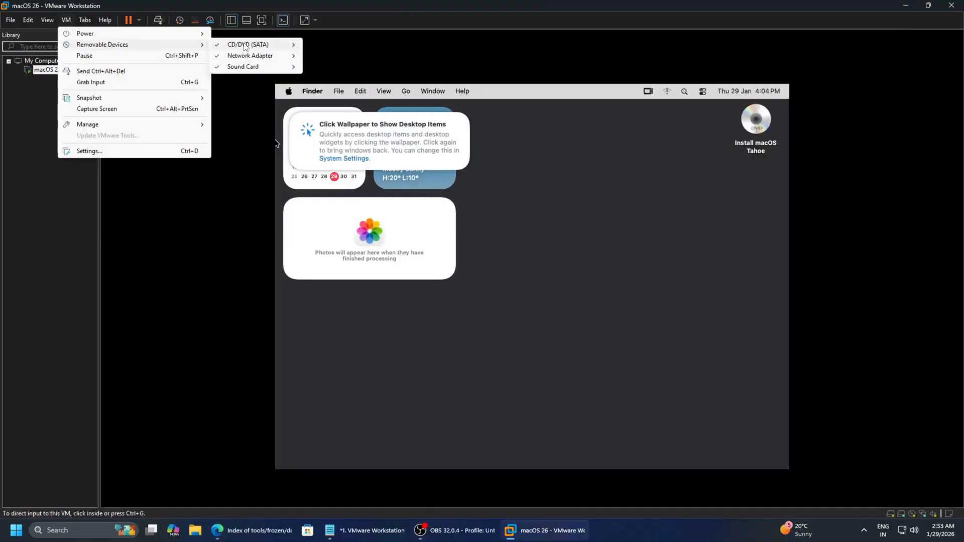
mouse_move(248, 45)
click(318, 56)
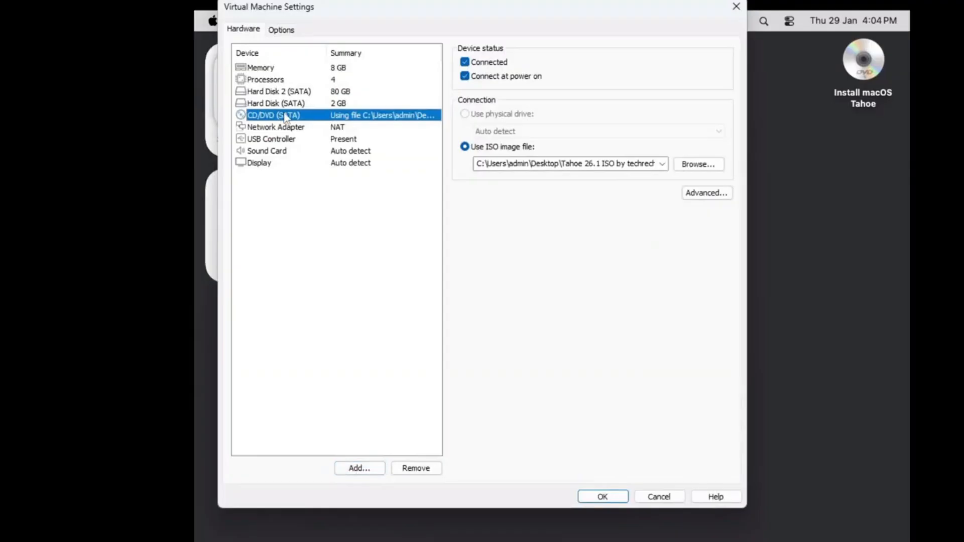
click(357, 468)
click(378, 206)
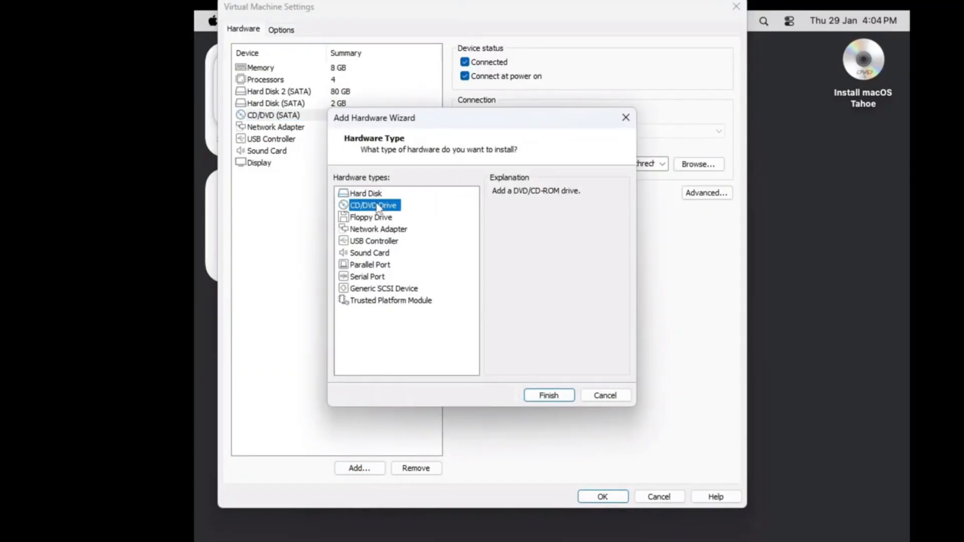
click(549, 395)
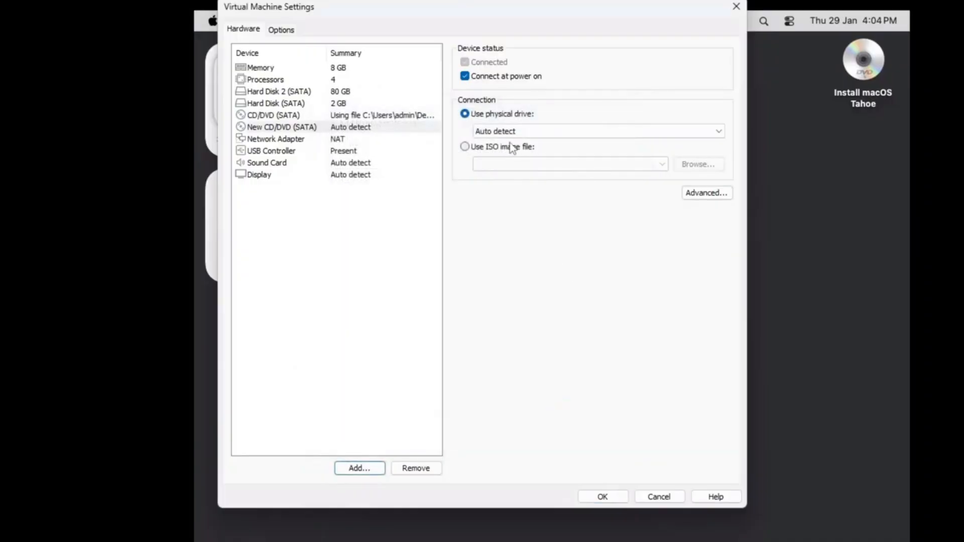
Attach darwin.iso from the Desktop to the new CD/DVD drive as its ISO image and save the settings
click(466, 146)
click(679, 165)
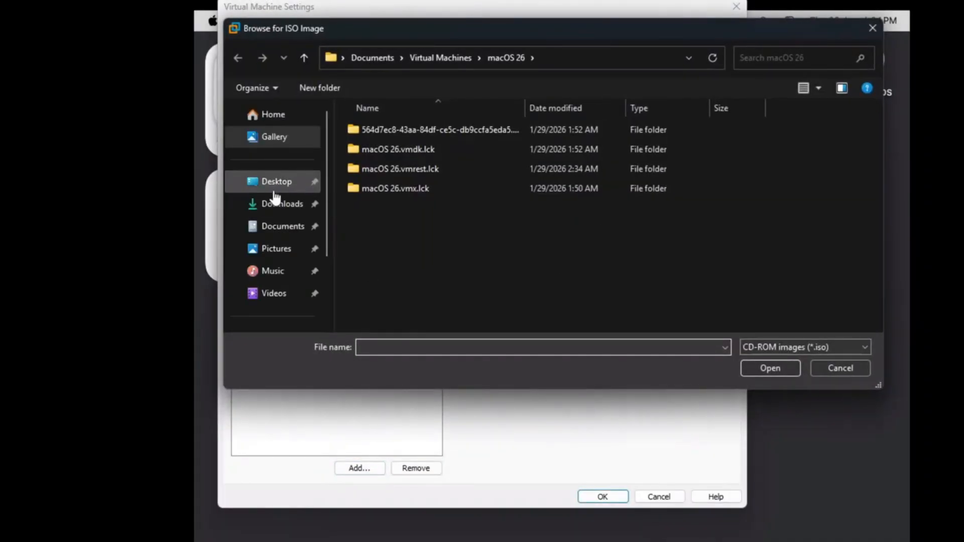
click(274, 190)
click(391, 170)
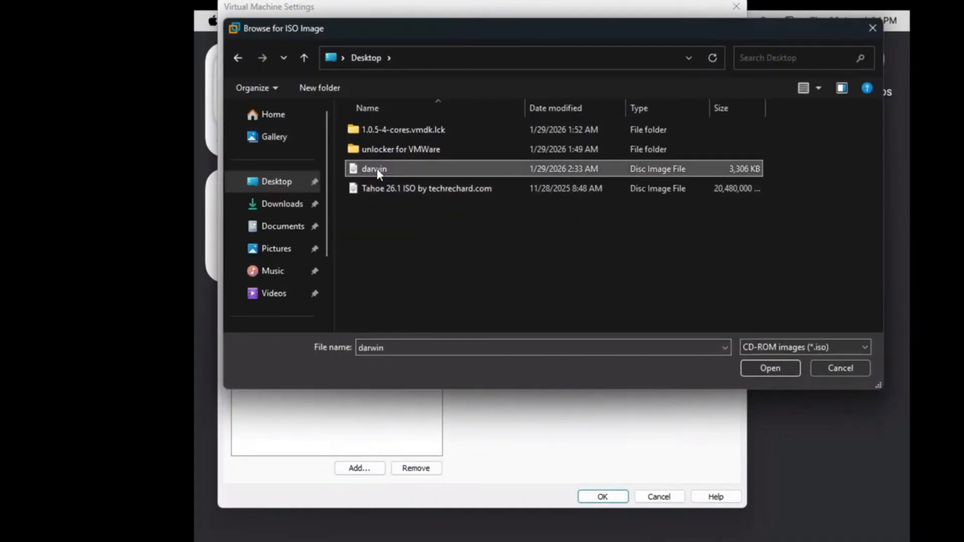
key(Return)
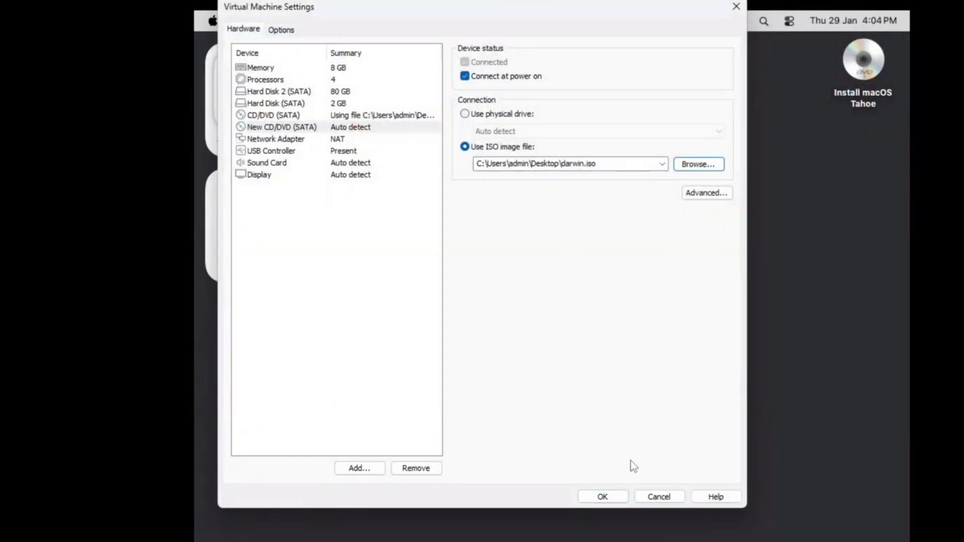
click(603, 496)
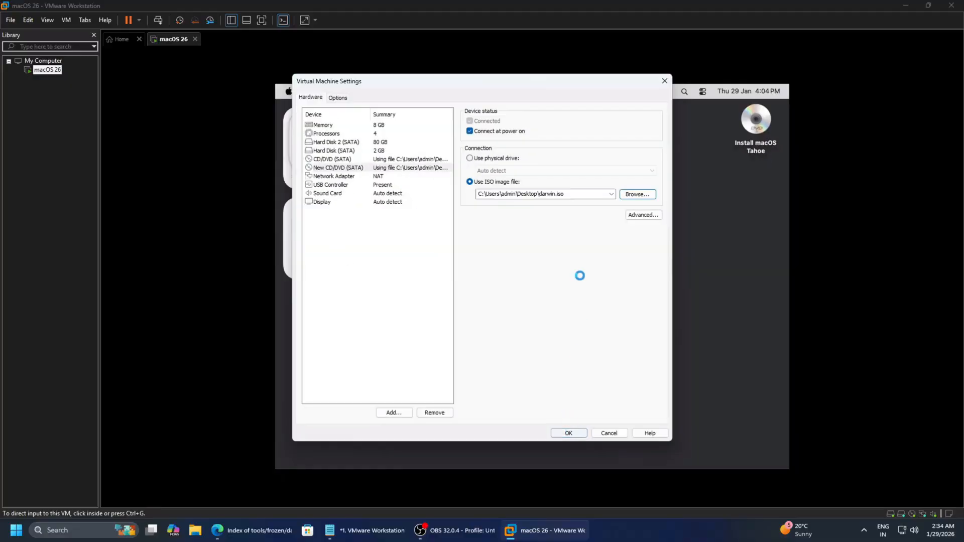
Restart the macOS 26 guest again with the added CD/DVD drive and confirm the restart
right_click(48, 70)
mouse_move(100, 143)
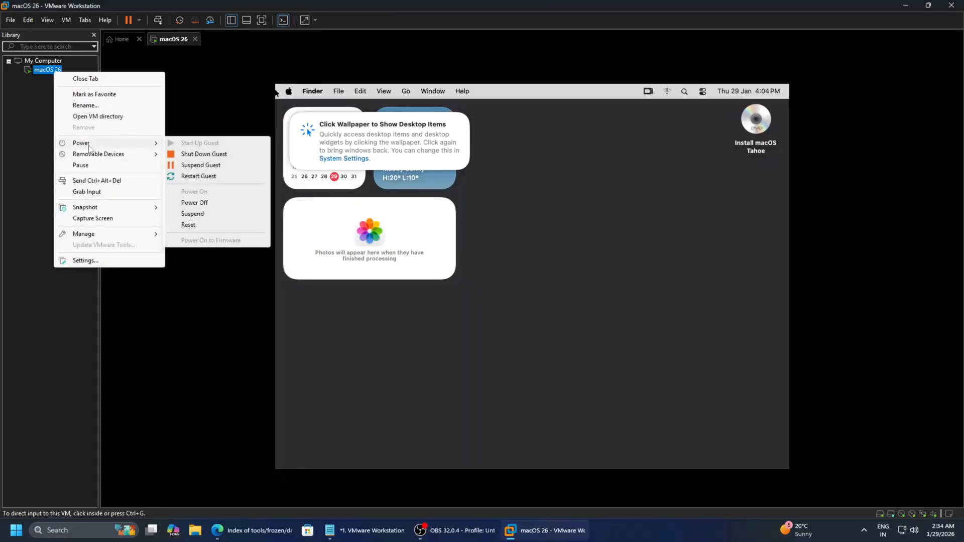
click(198, 176)
click(496, 281)
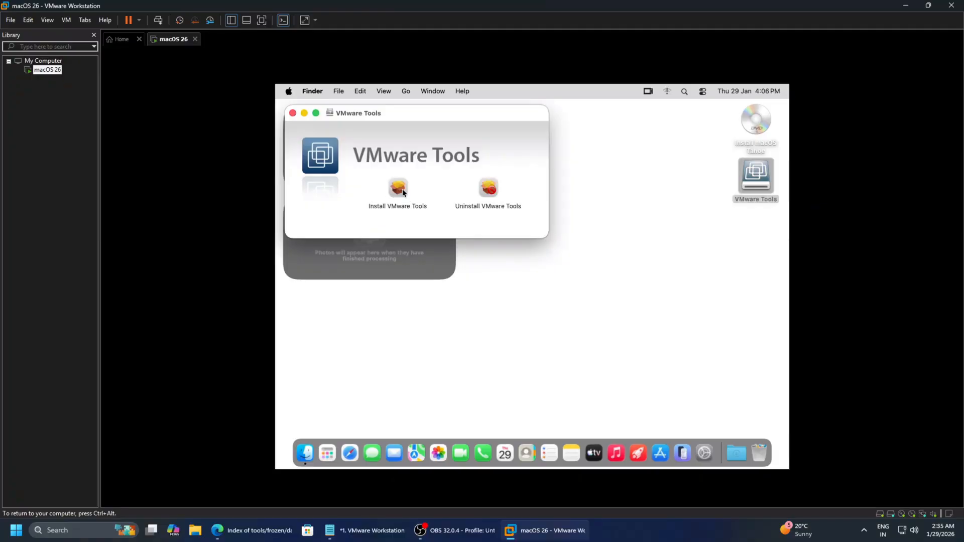
Run Install VMware Tools and allow the blocked VMware, Inc. system software in Privacy & Security
double_click(397, 188)
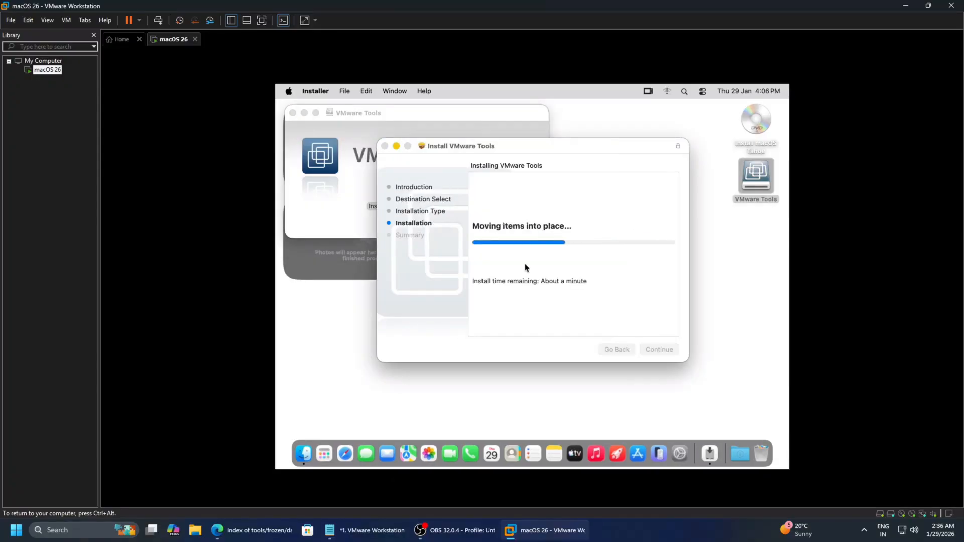
click(528, 280)
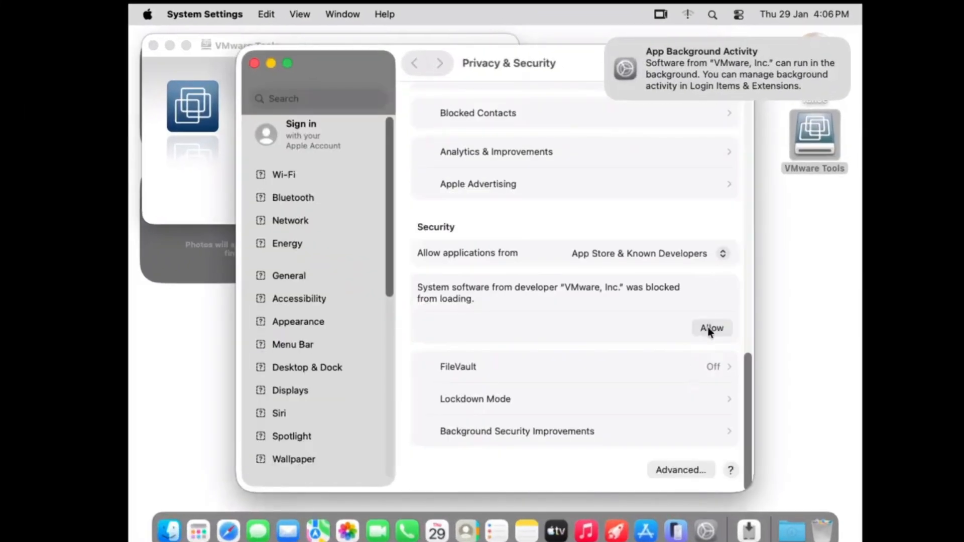
scroll(669, 374, up, 2)
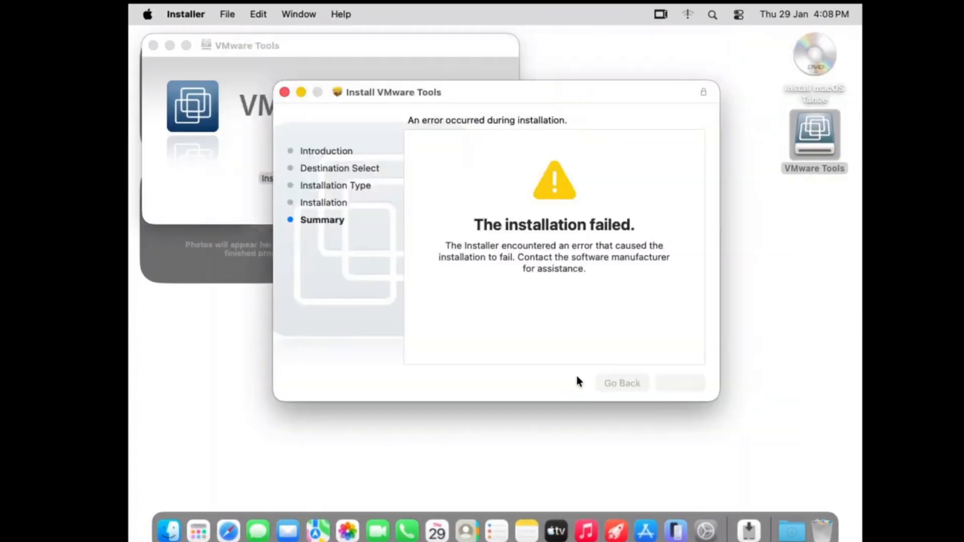
Quit the failed installer, rerun the VMware Tools installation to completion and close the VMware Tools window
click(284, 92)
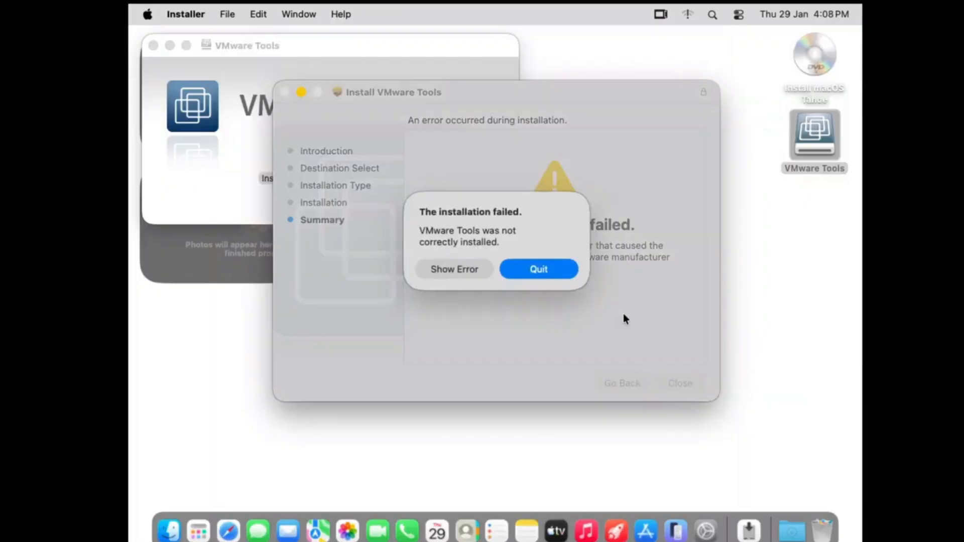
click(525, 275)
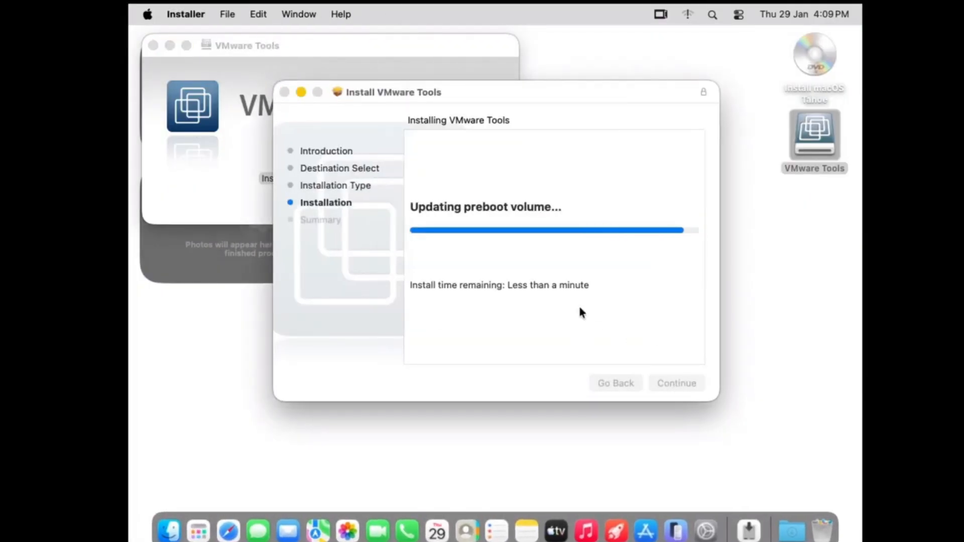
click(683, 383)
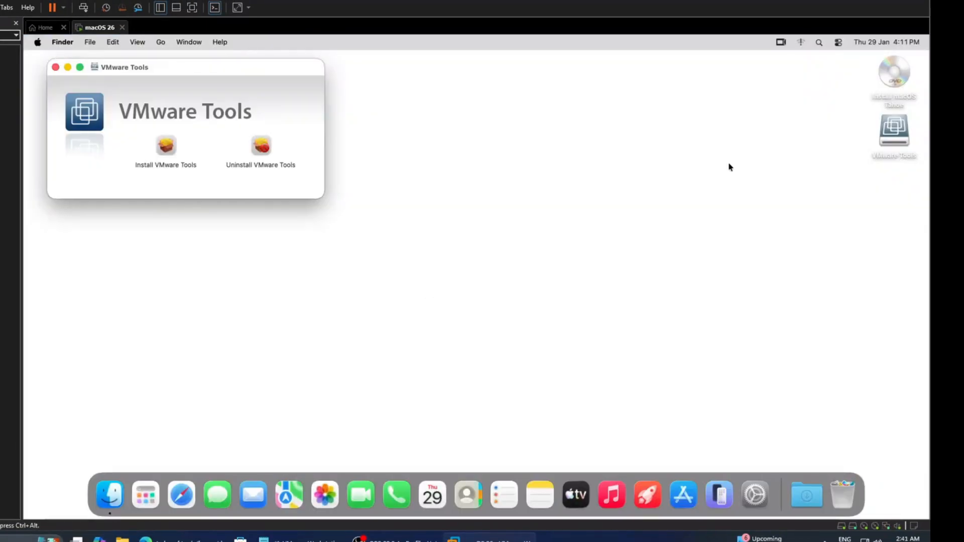
click(55, 68)
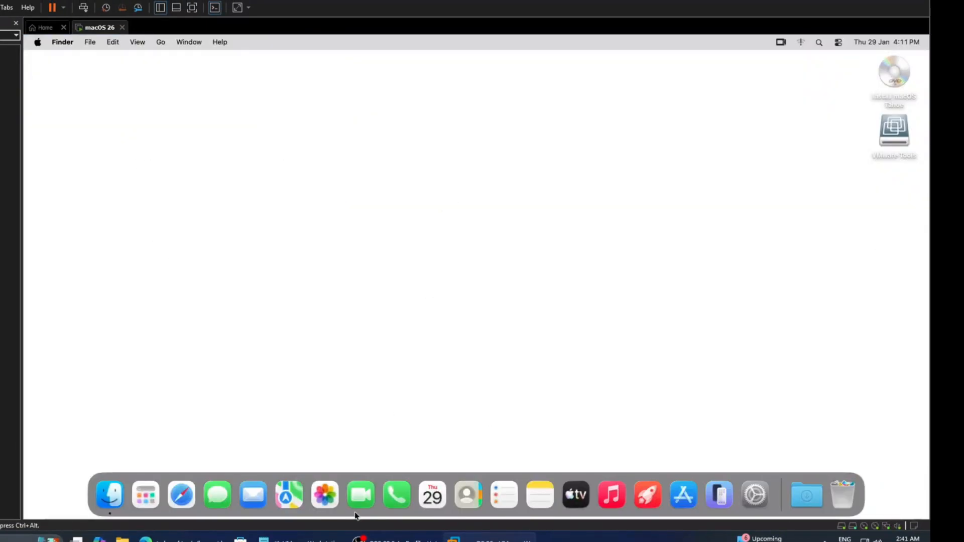
Open Safari, and sign in to the Apple Account in System Settings, entering the verification code and the Mac password
click(182, 500)
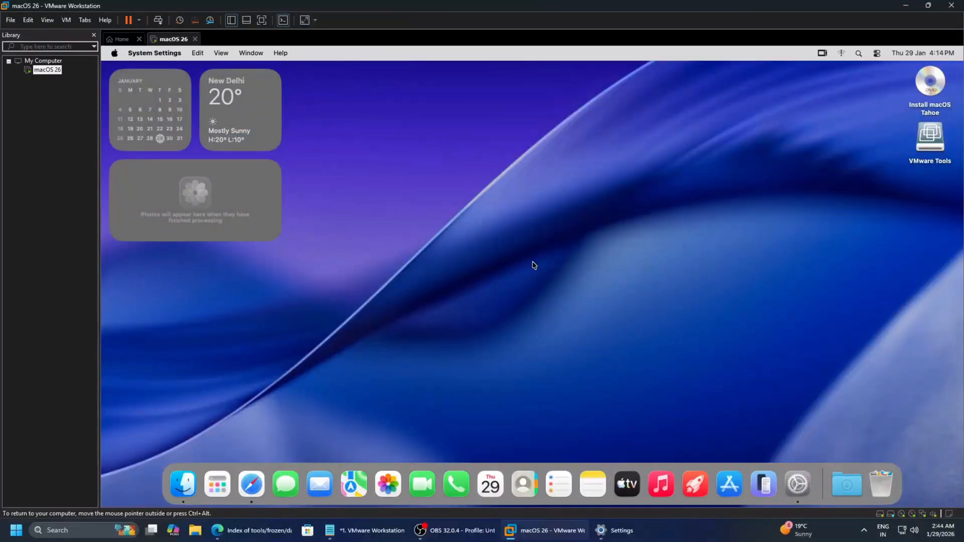
drag(378, 112, 424, 112)
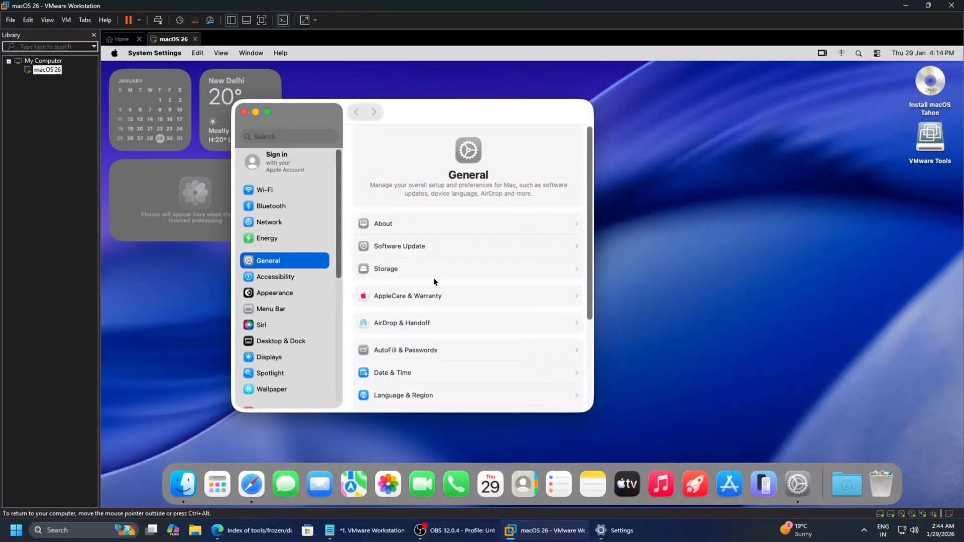
click(281, 165)
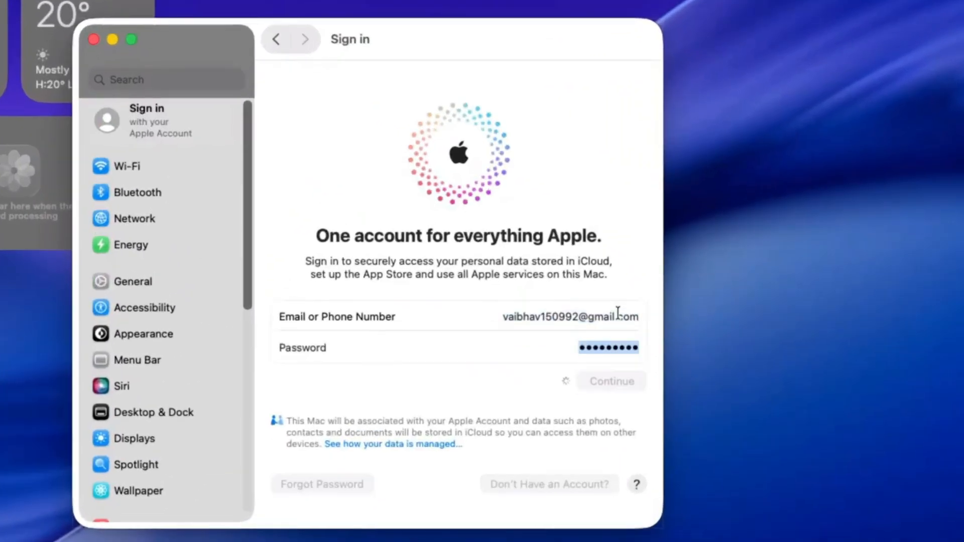
key(Return)
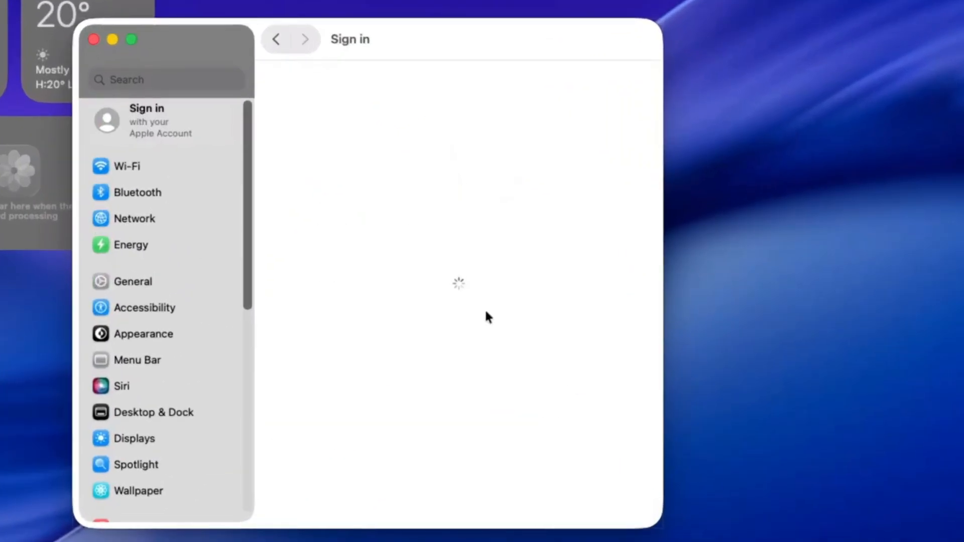
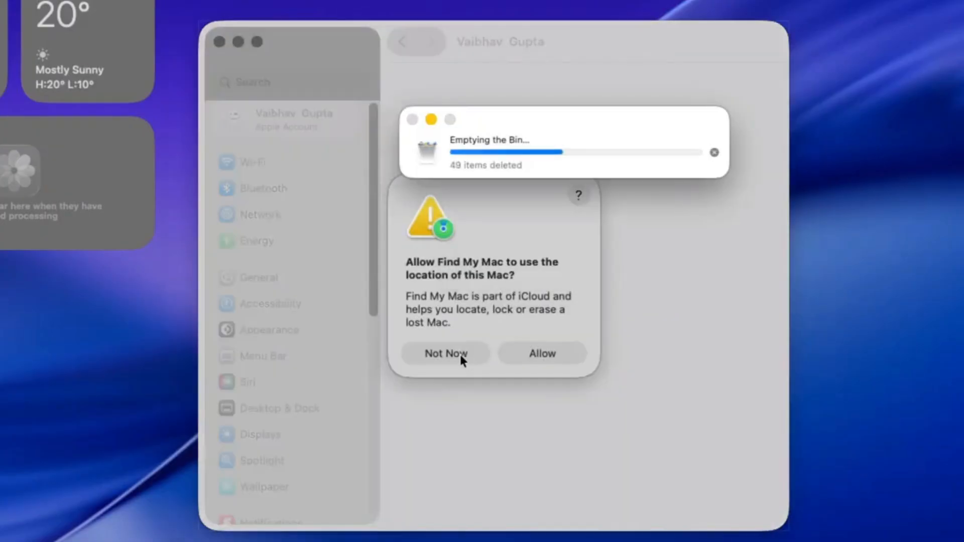
click(460, 355)
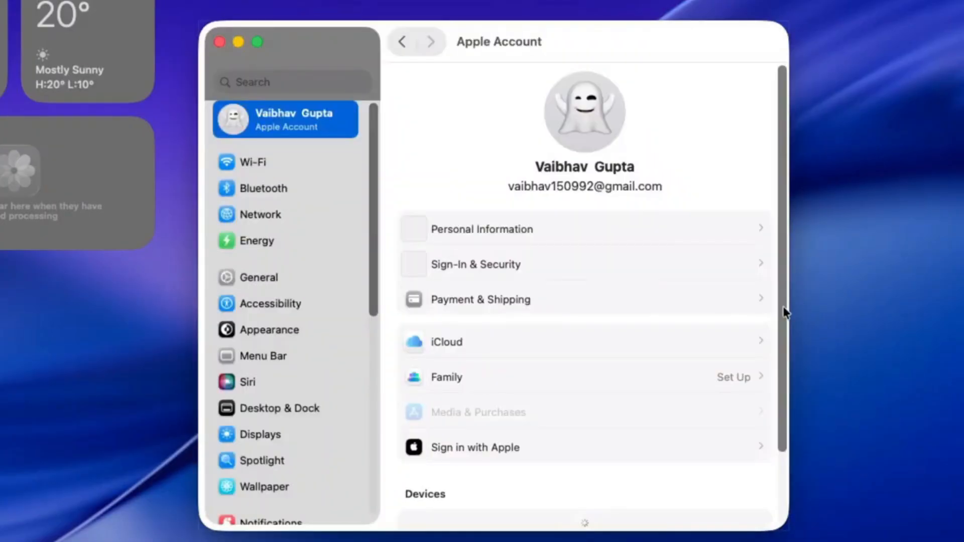
Look through the Apple Account page, including its list of signed-in devices
drag(783, 307, 780, 446)
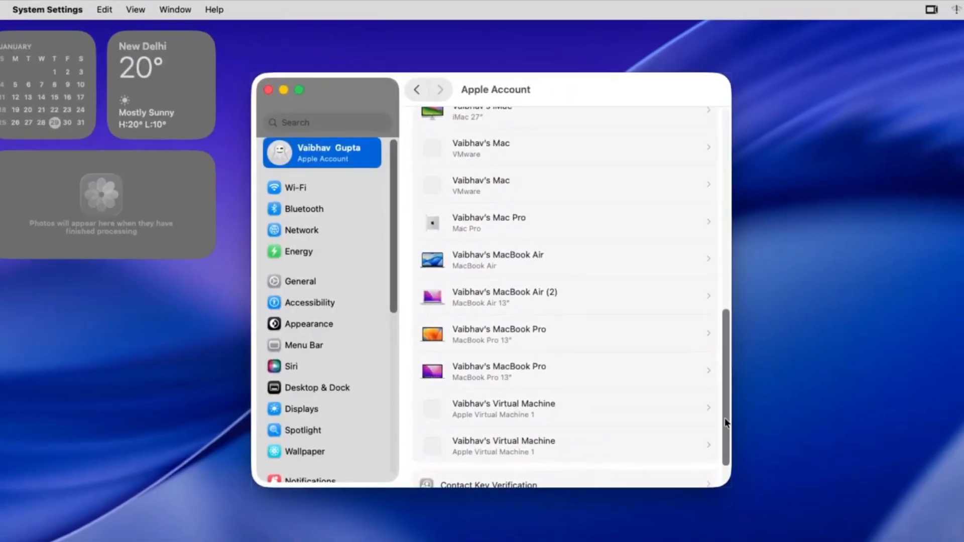
drag(724, 419, 726, 279)
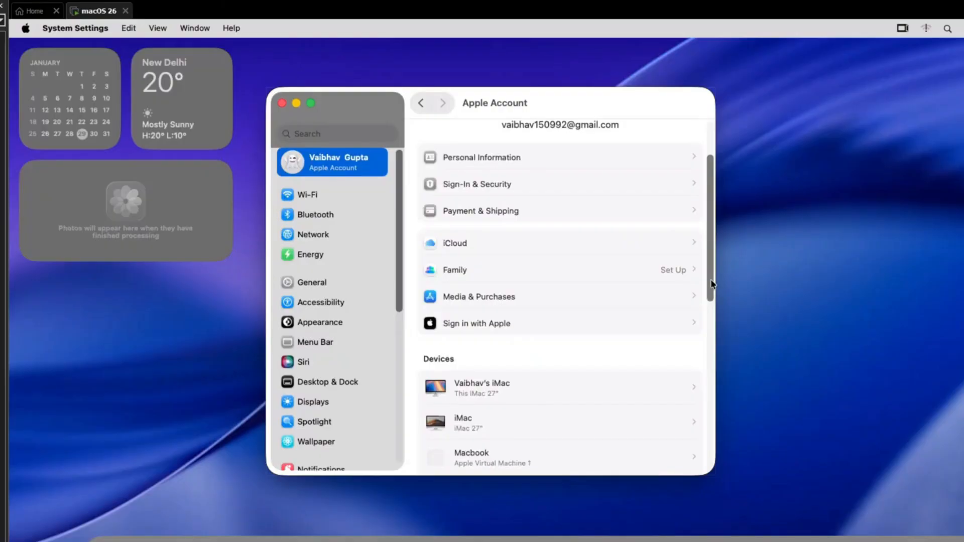